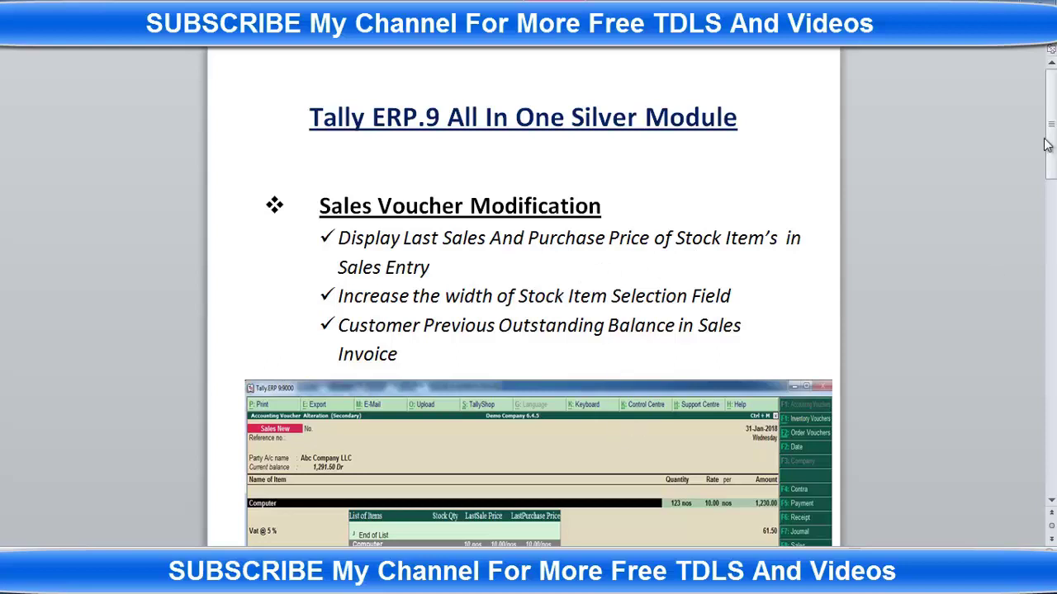
# - Read through the All In One Silver Module document, covering sales voucher changes, LPO and DO numbers in outstanding reports, and advanced search
pyautogui.moveTo(1050, 142); pyautogui.dragTo(1050, 171)
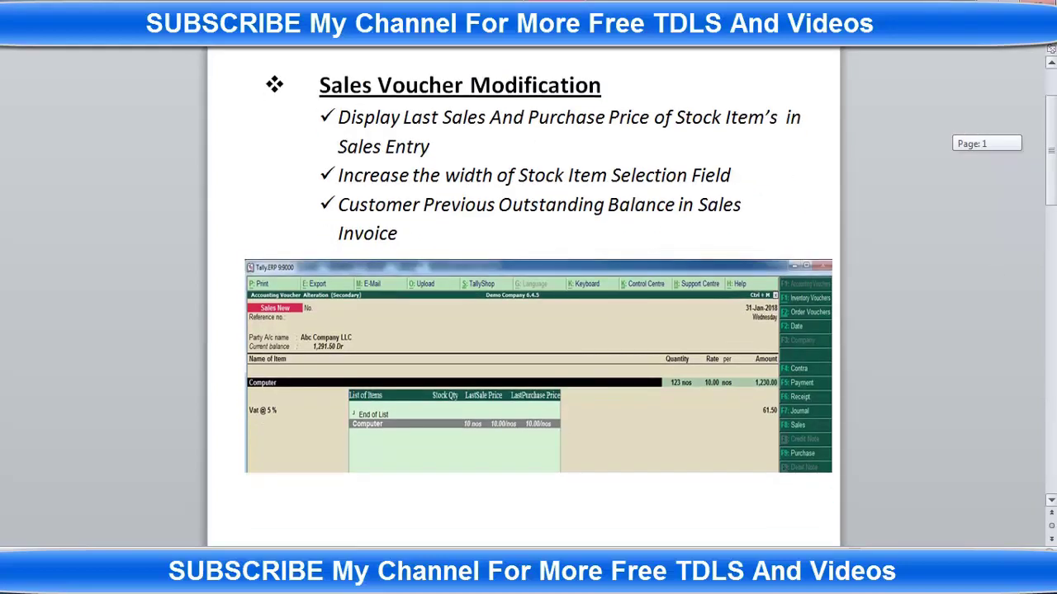
pyautogui.click(537, 404)
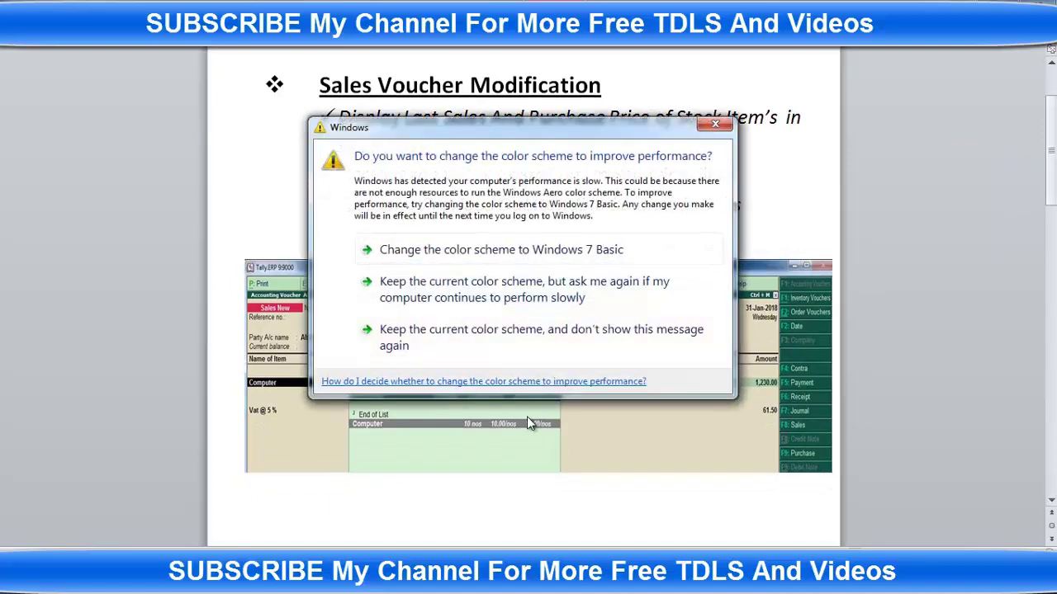
pyautogui.click(714, 124)
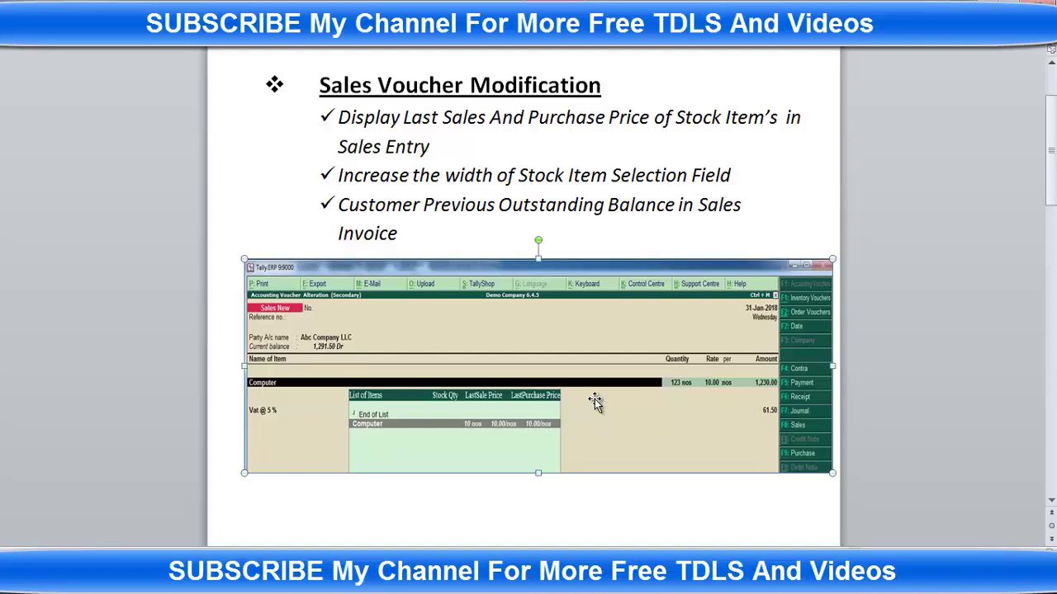
pyautogui.scroll(-4, 595, 402)
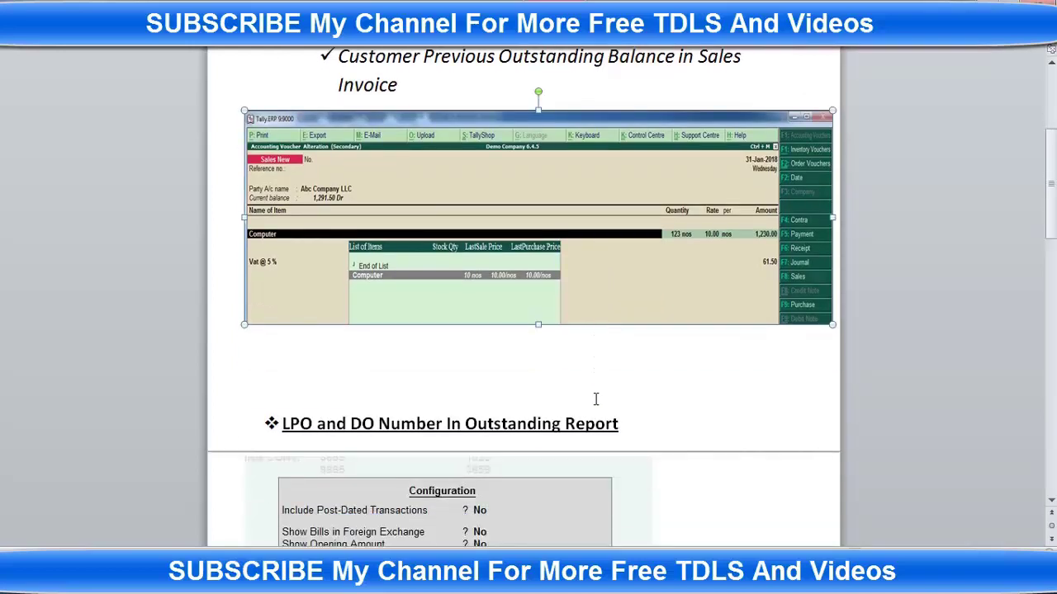
pyautogui.scroll(-7, 595, 399)
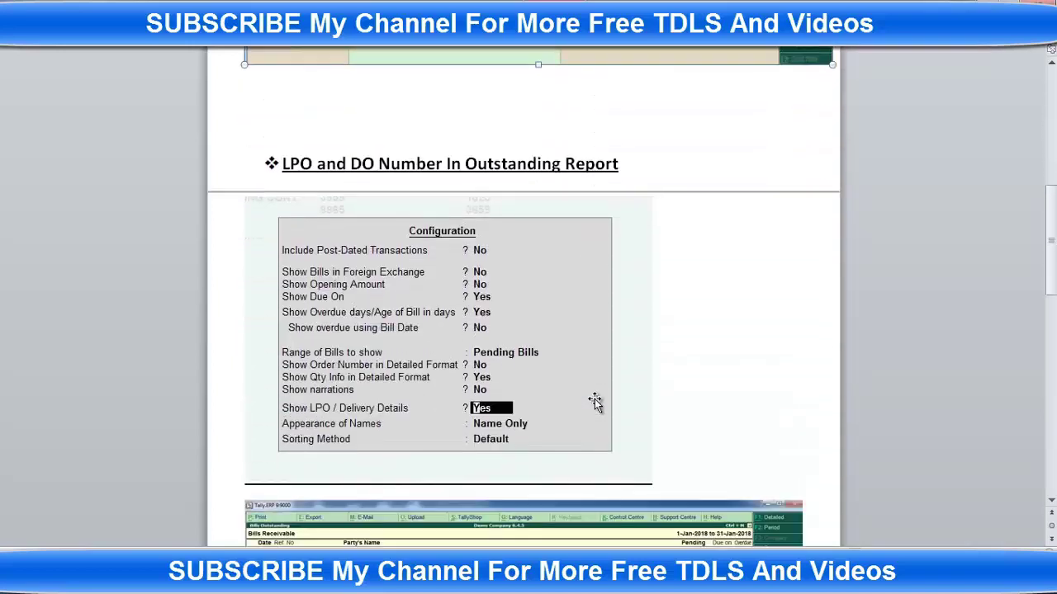
pyautogui.scroll(-1, 449, 240)
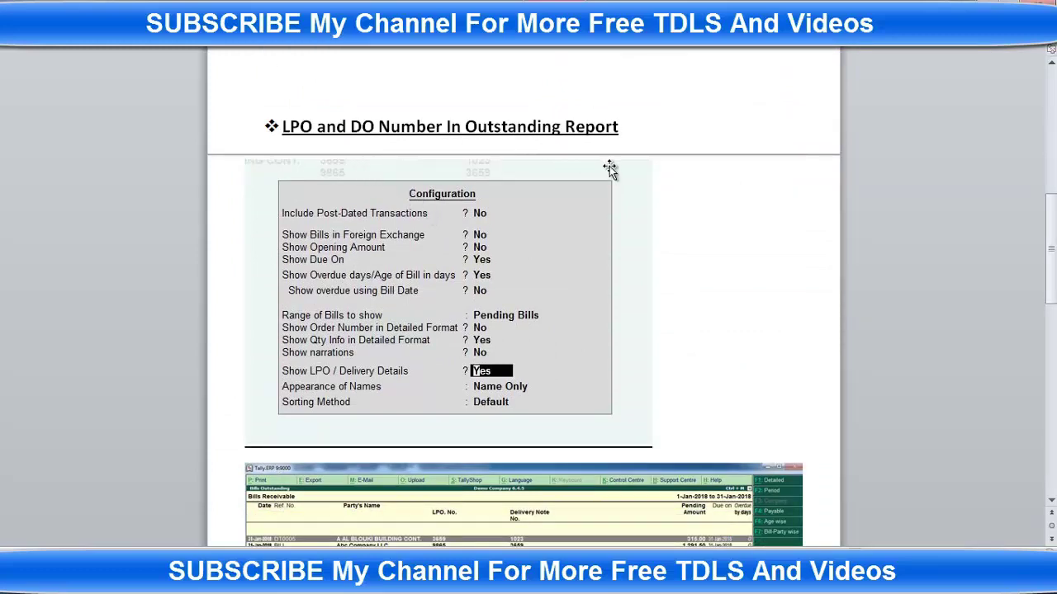
pyautogui.scroll(-2, 636, 223)
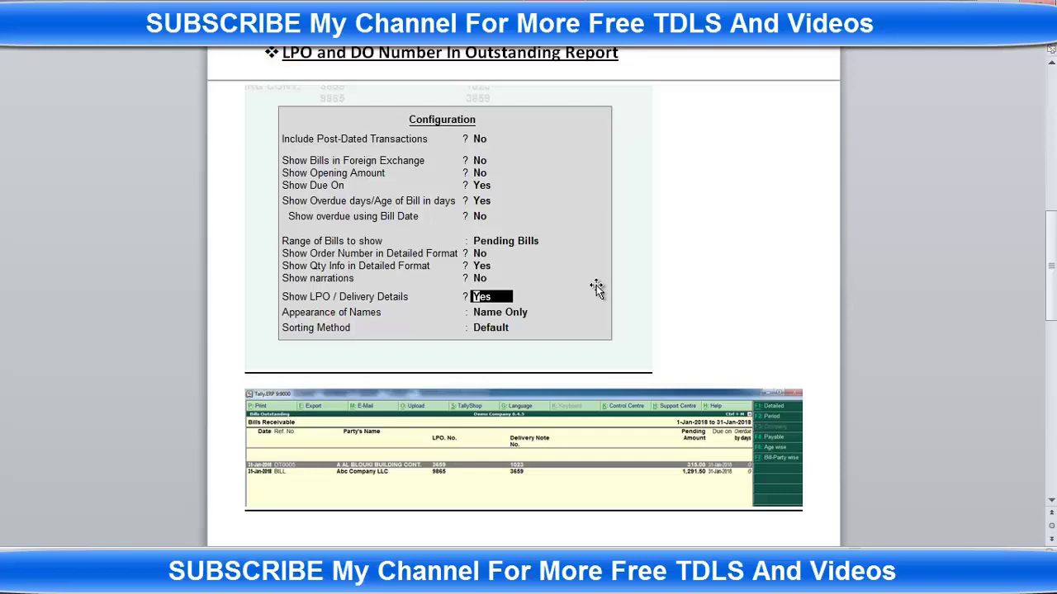
pyautogui.scroll(-1, 590, 454)
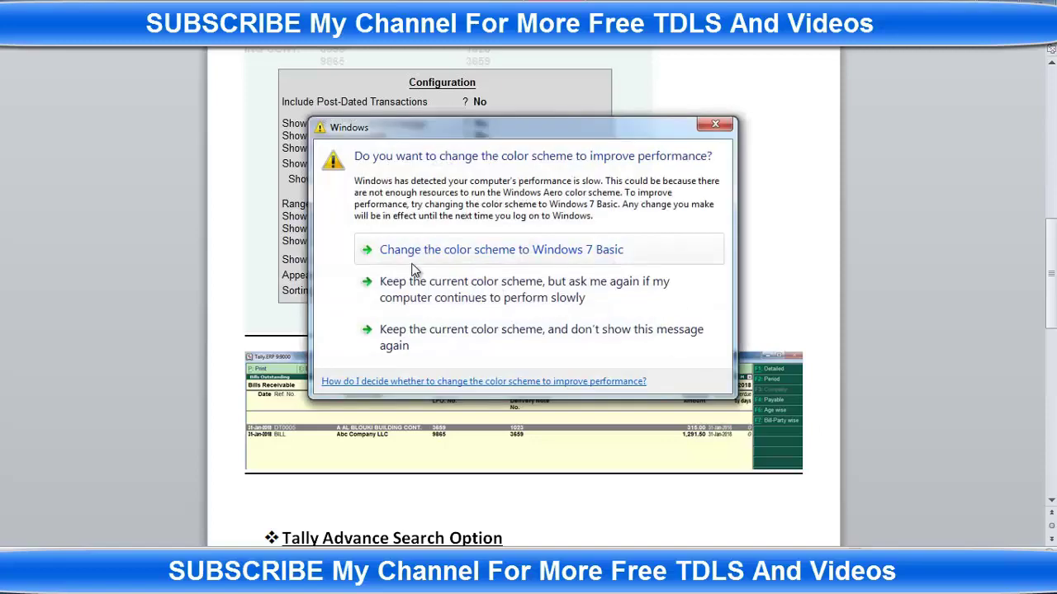
pyautogui.click(705, 127)
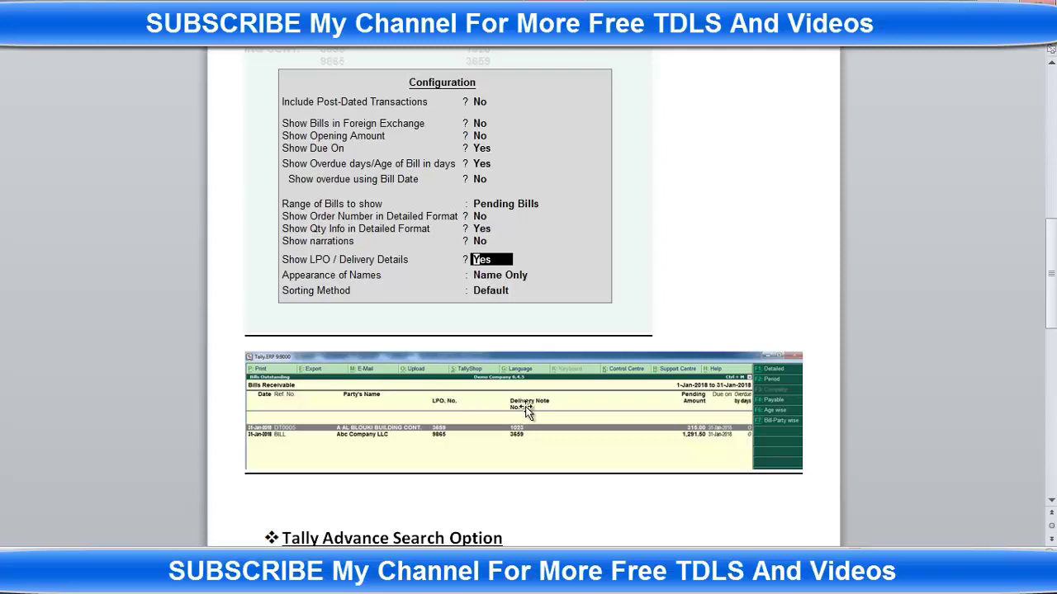
pyautogui.scroll(-2, 527, 409)
pyautogui.scroll(-8, 527, 407)
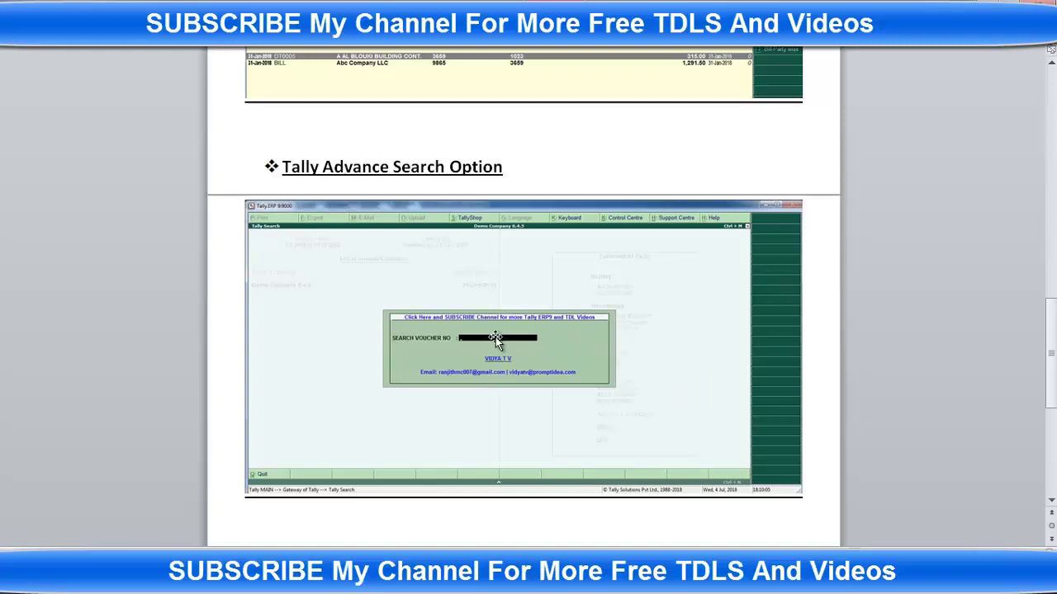
pyautogui.scroll(-1, 681, 369)
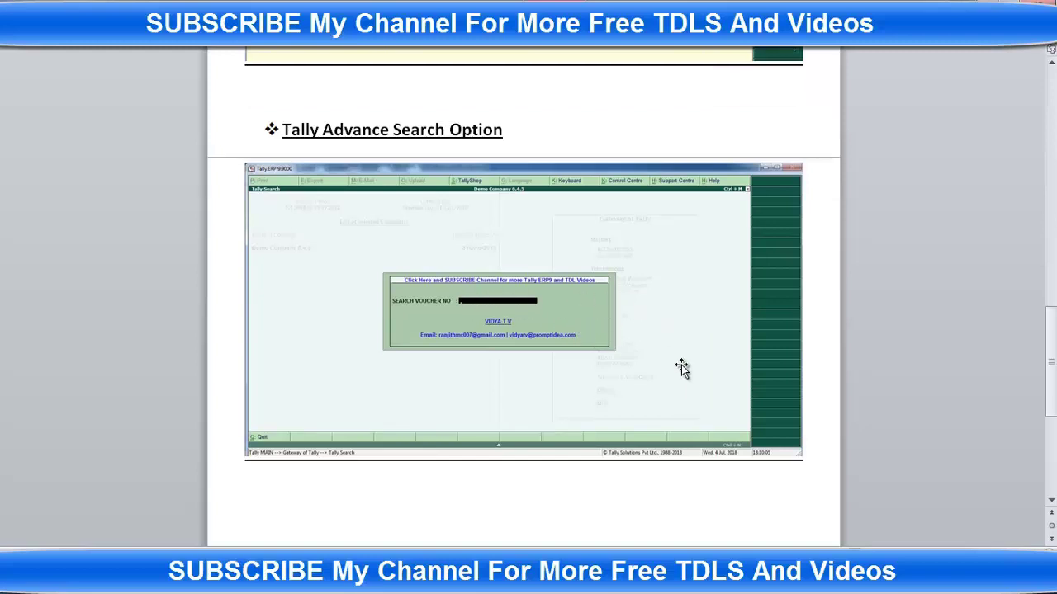
pyautogui.scroll(-10, 681, 369)
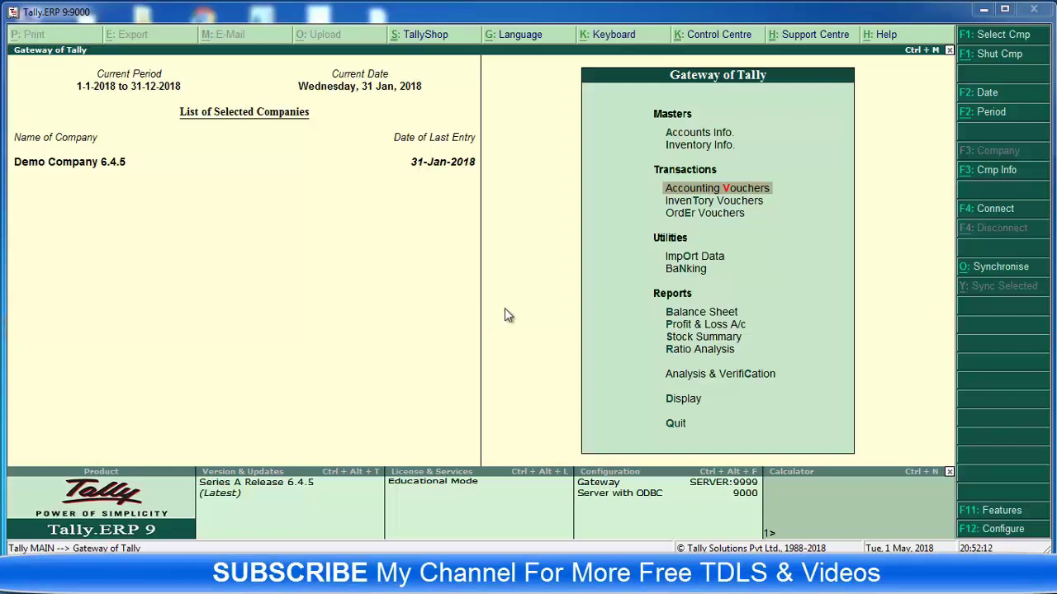
# - Open the local TDL configuration, accept Yes for loading TDL files on startup, and go to the preload file list
pyautogui.click(1001, 533)
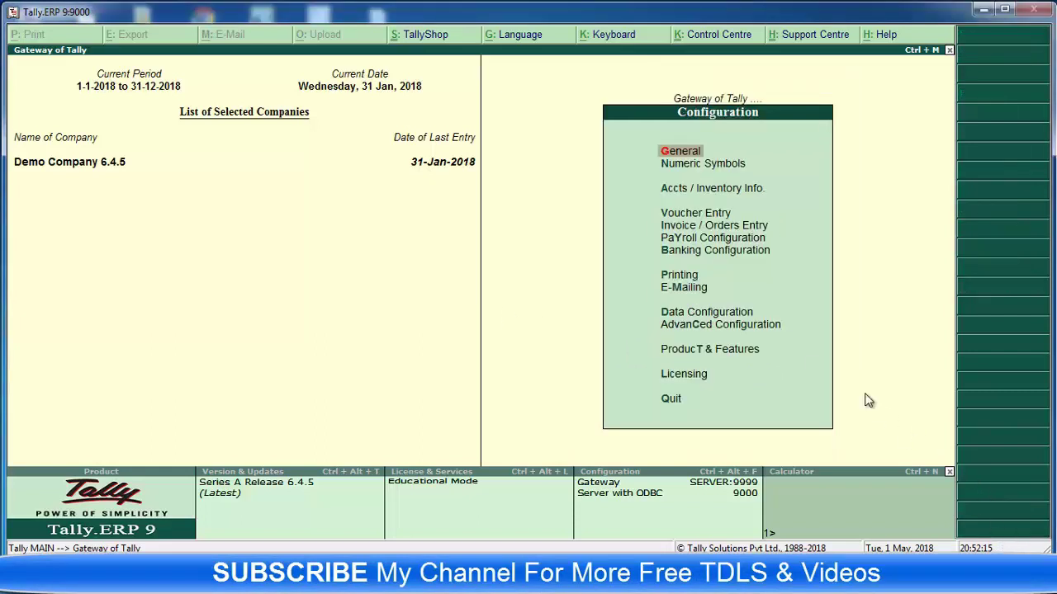
pyautogui.click(719, 355)
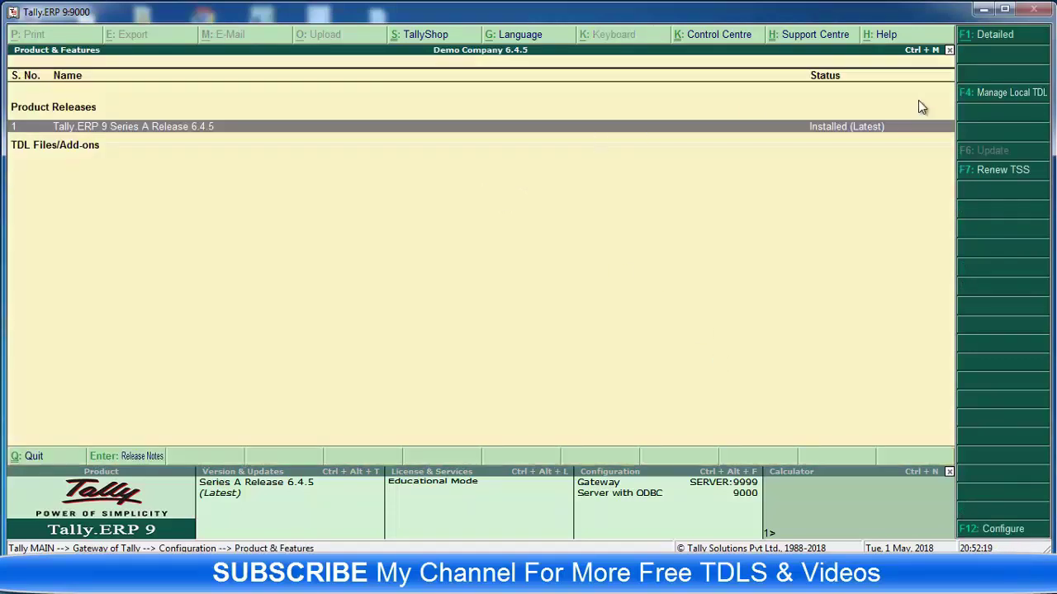
pyautogui.click(1002, 97)
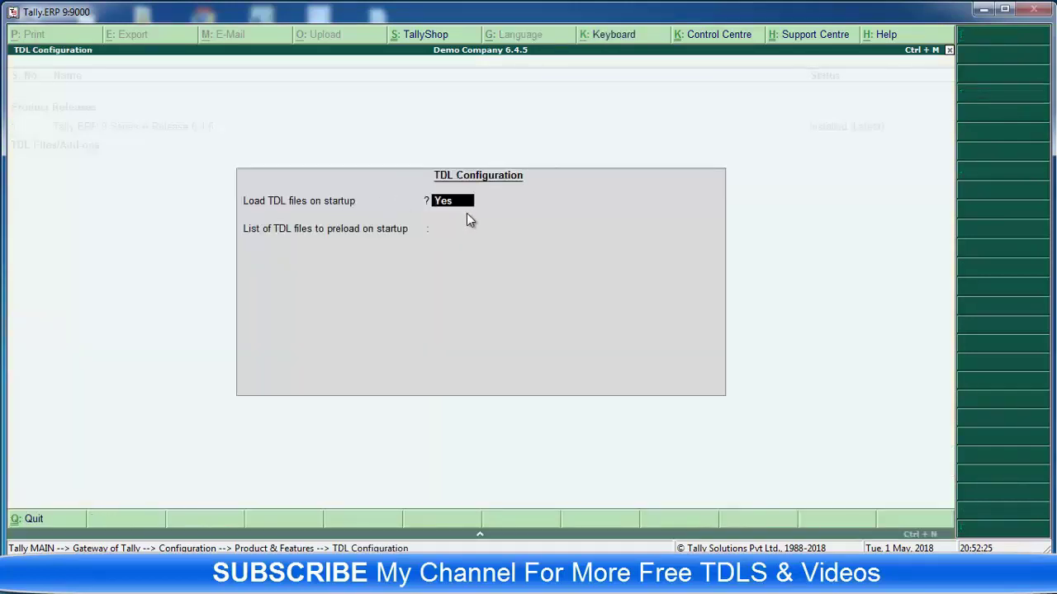
pyautogui.press('Return')
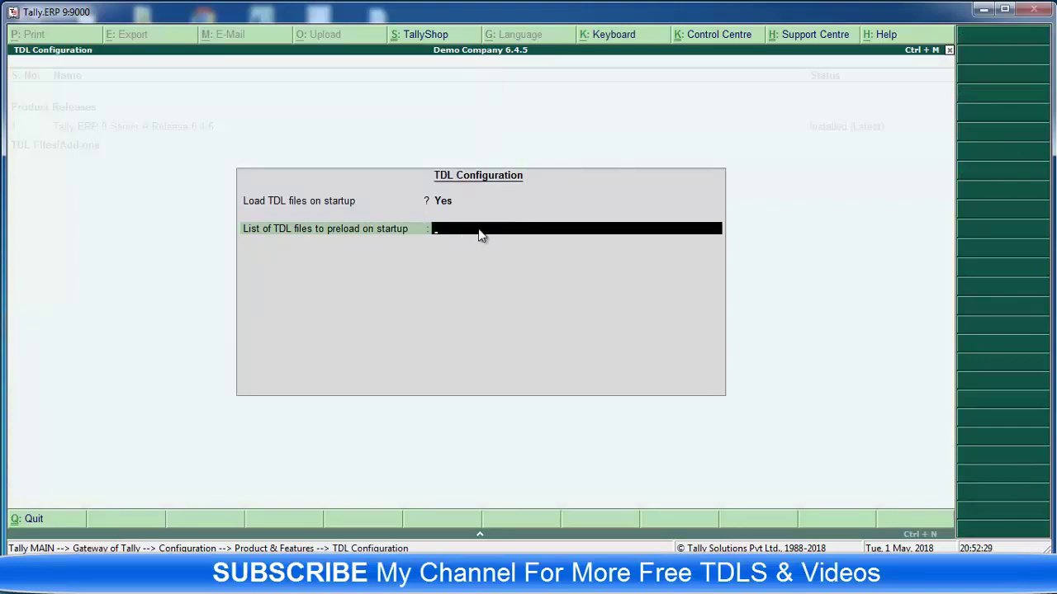
# - Switch to the desktop's All In One folder and copy the full path of All in One.tcp
pyautogui.click(983, 10)
pyautogui.click(842, 73)
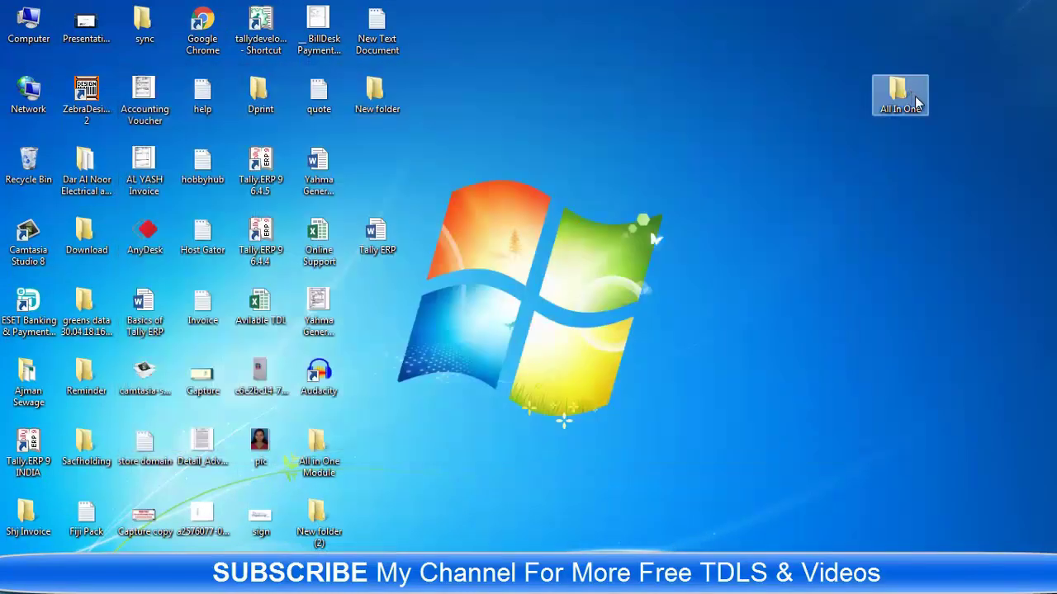
pyautogui.doubleClick(913, 99)
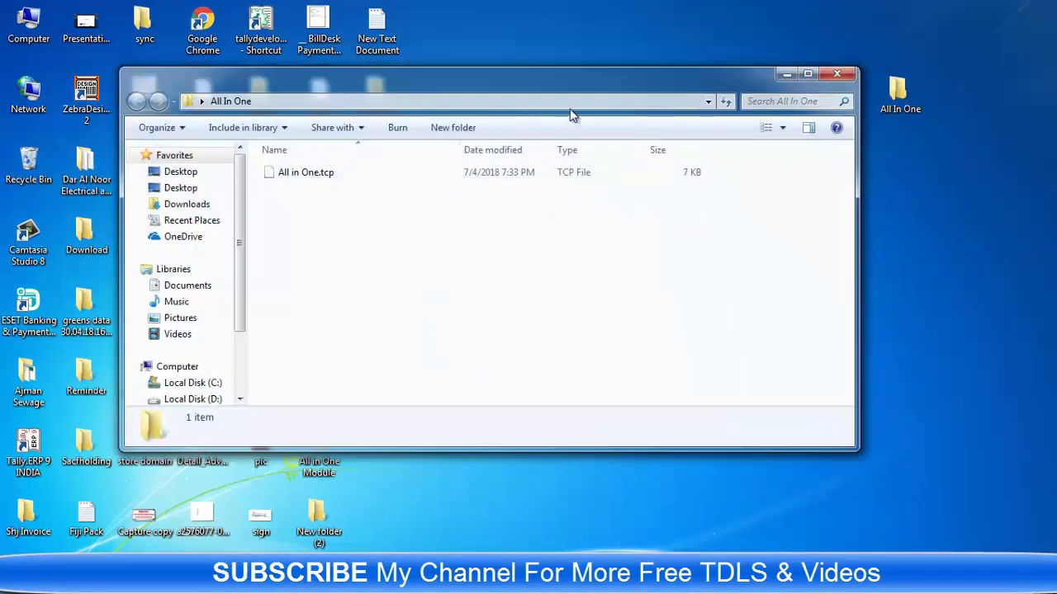
pyautogui.click(573, 101)
pyautogui.click(573, 103)
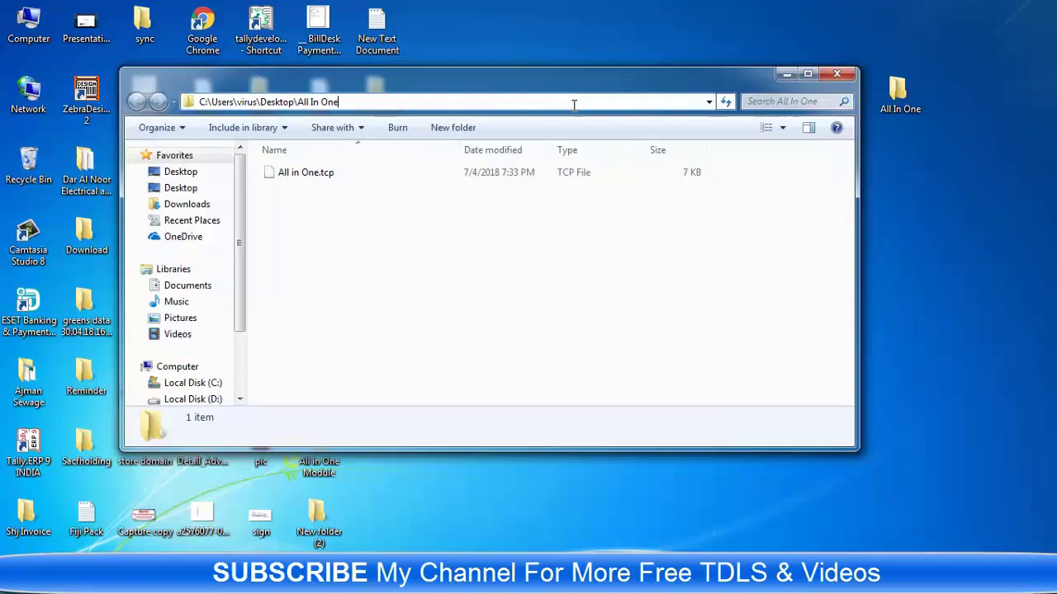
pyautogui.write('\\')
pyautogui.press('Down')
pyautogui.hotkey('ctrl', 'a')
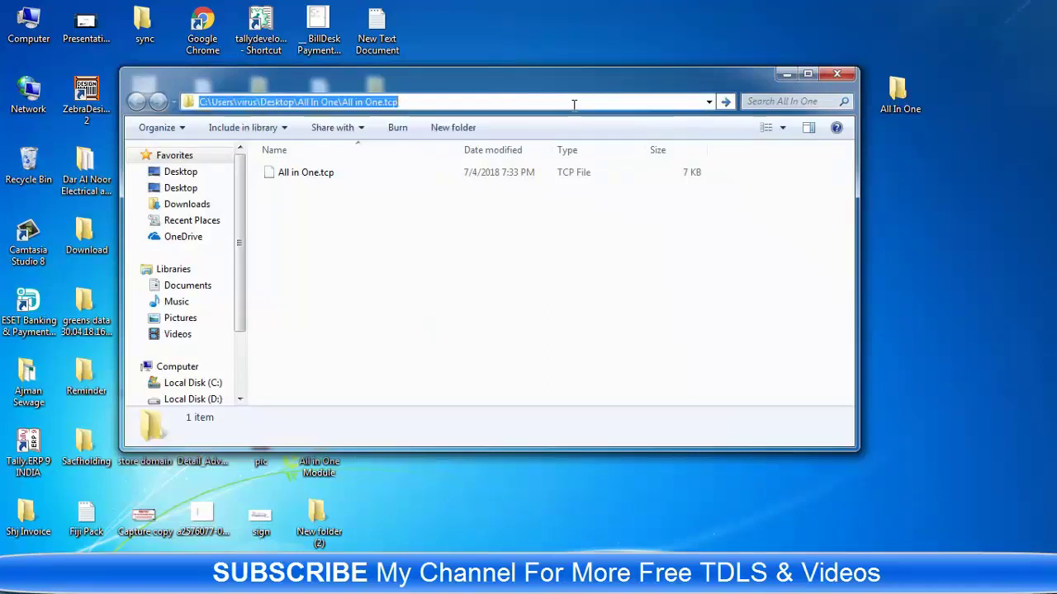
pyautogui.rightClick(367, 99)
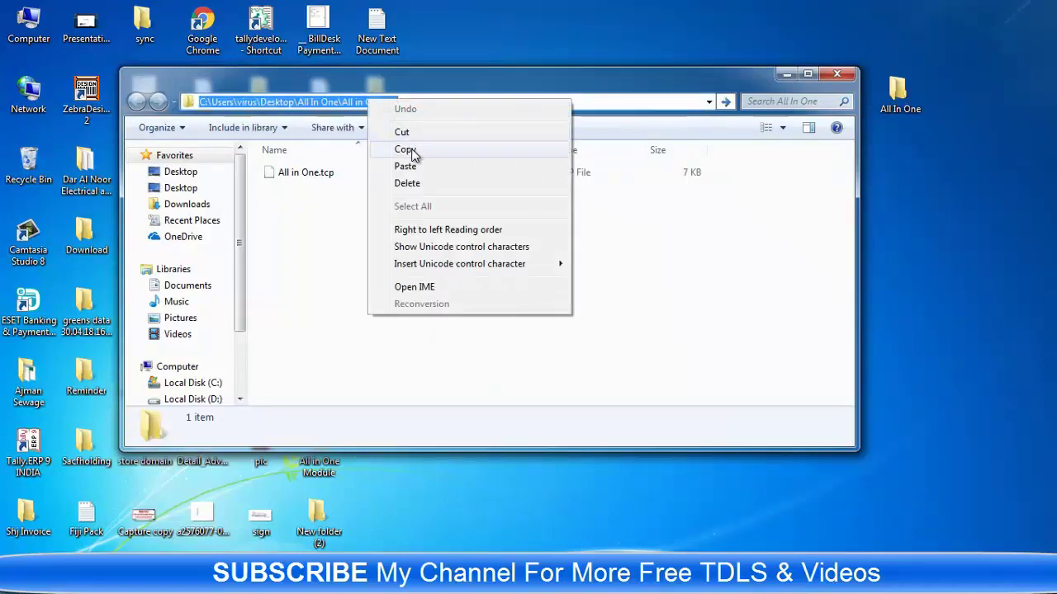
pyautogui.click(405, 149)
# - Back in Tally.ERP 9, add the copied All in One.tcp path to the preload list, save it, and return to the Gateway of Tally
pyautogui.click(561, 406)
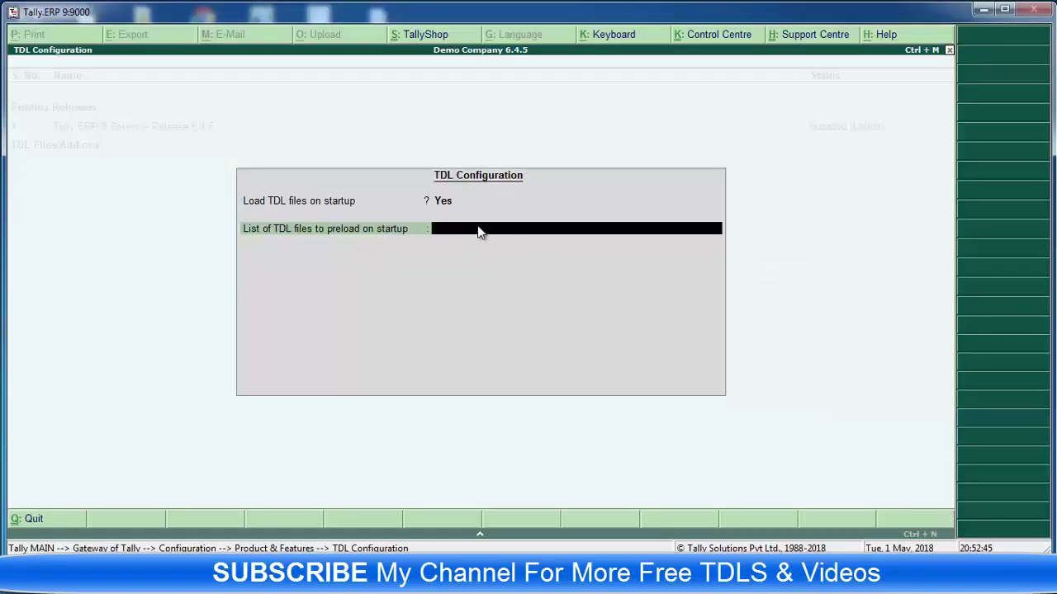
pyautogui.hotkey('ctrl', 'alt', 'v')
pyautogui.press('Return')
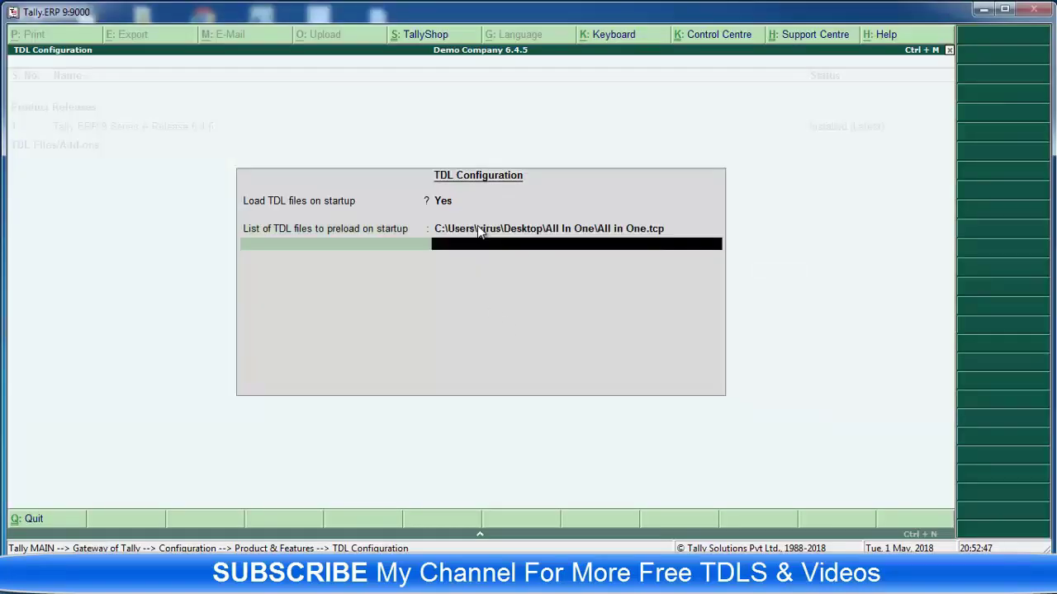
pyautogui.press('Return')
pyautogui.press('Return')
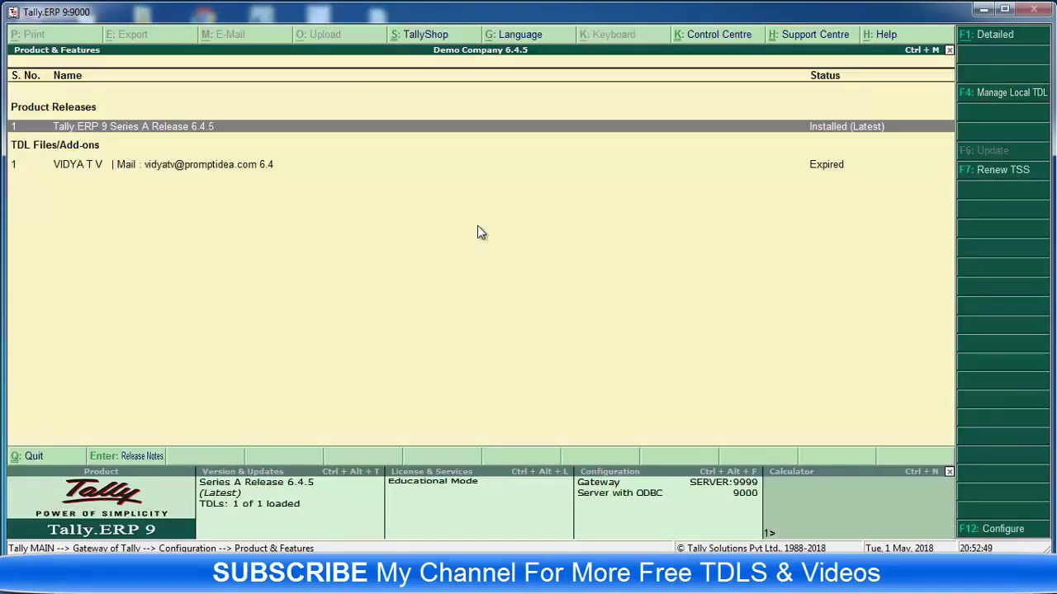
pyautogui.click(949, 51)
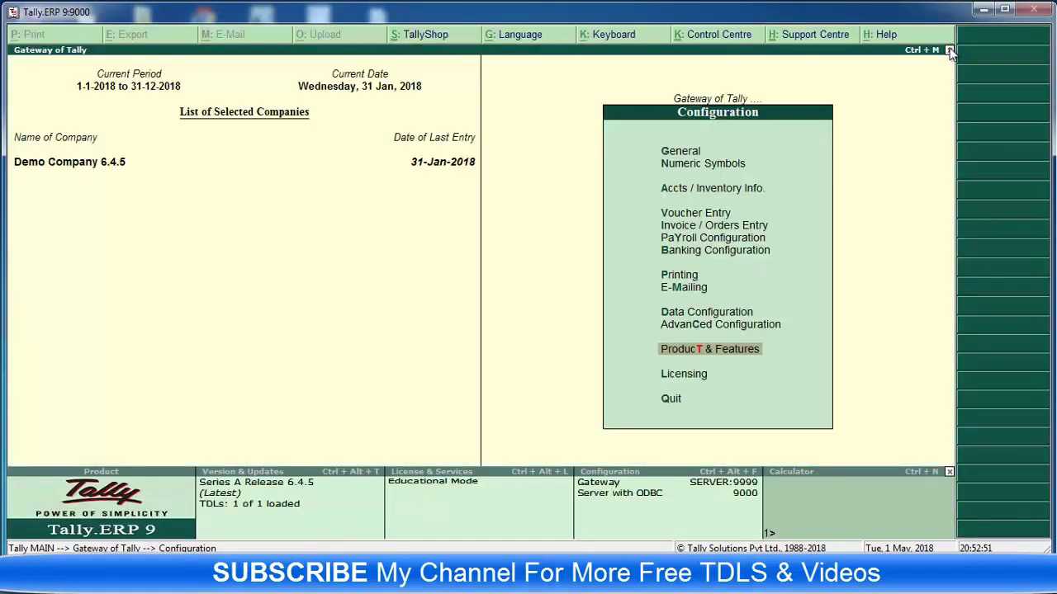
pyautogui.click(949, 50)
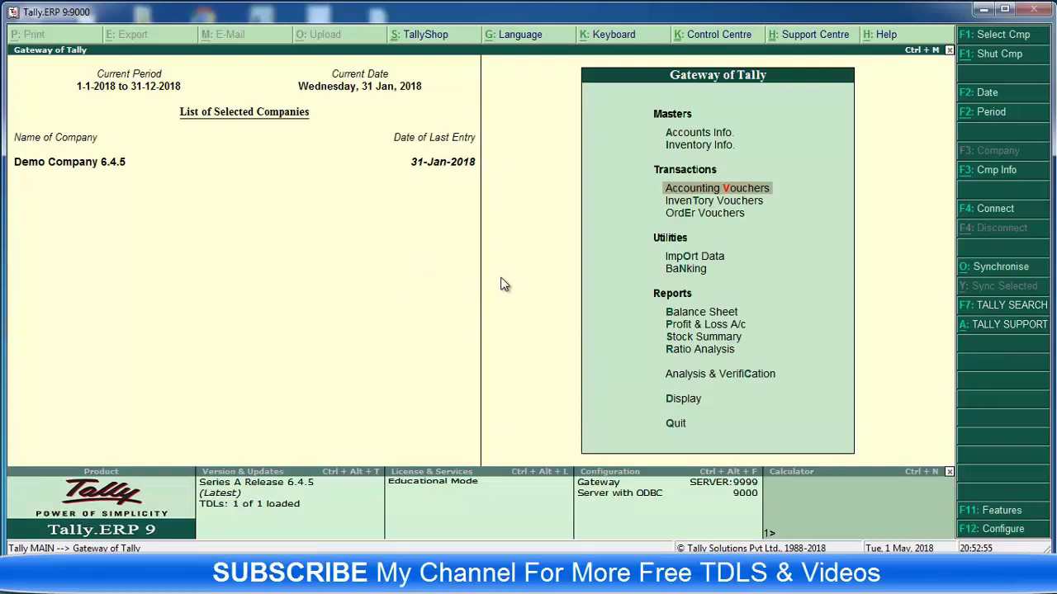
# - View the Day Book for its existing vouchers, then return to the Gateway of Tally
pyautogui.click(683, 401)
pyautogui.click(683, 401)
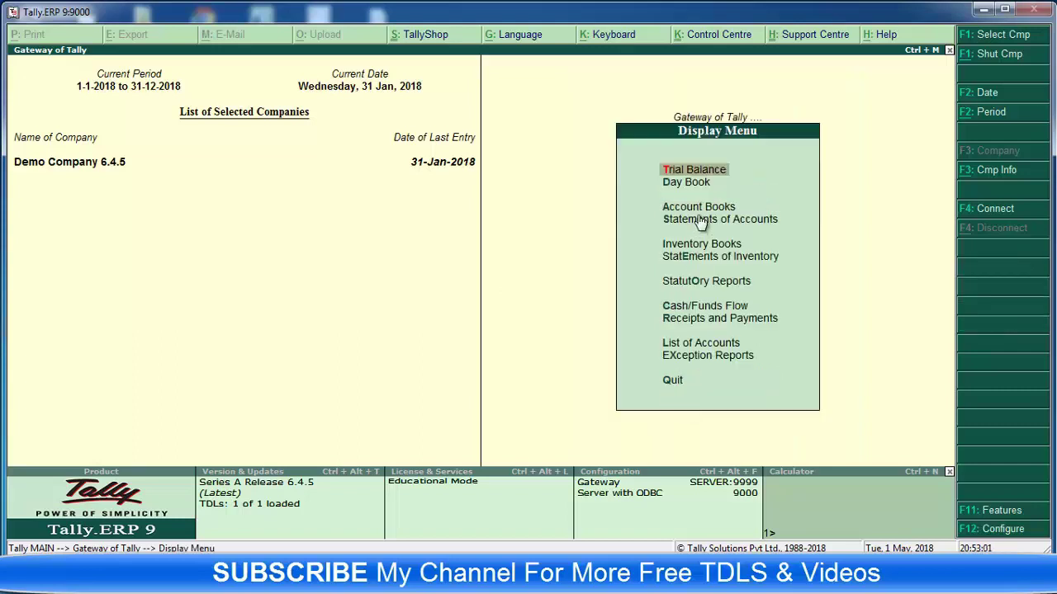
pyautogui.click(685, 181)
pyautogui.click(684, 182)
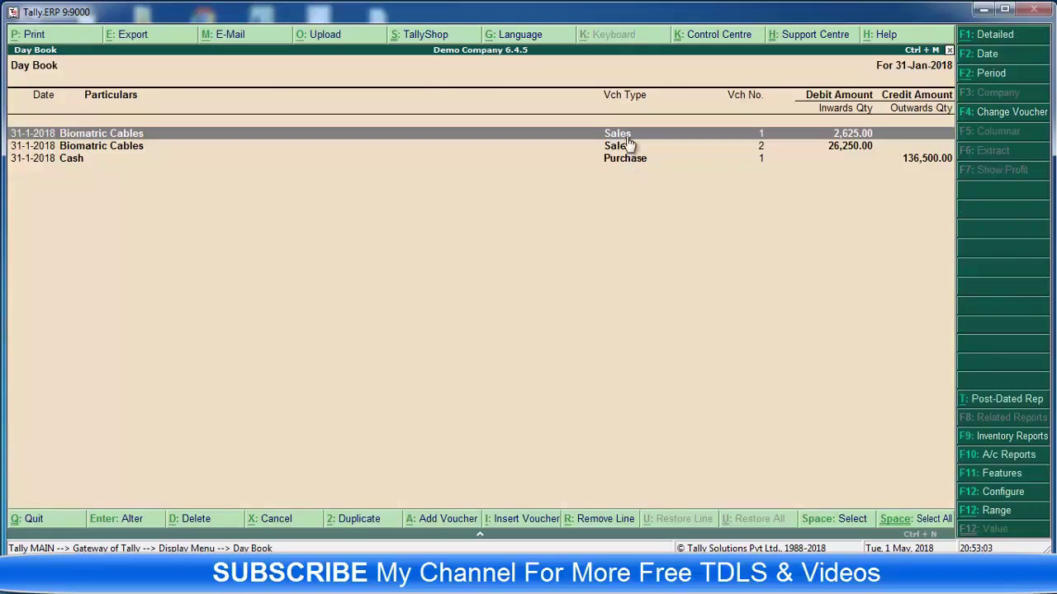
pyautogui.press('Escape')
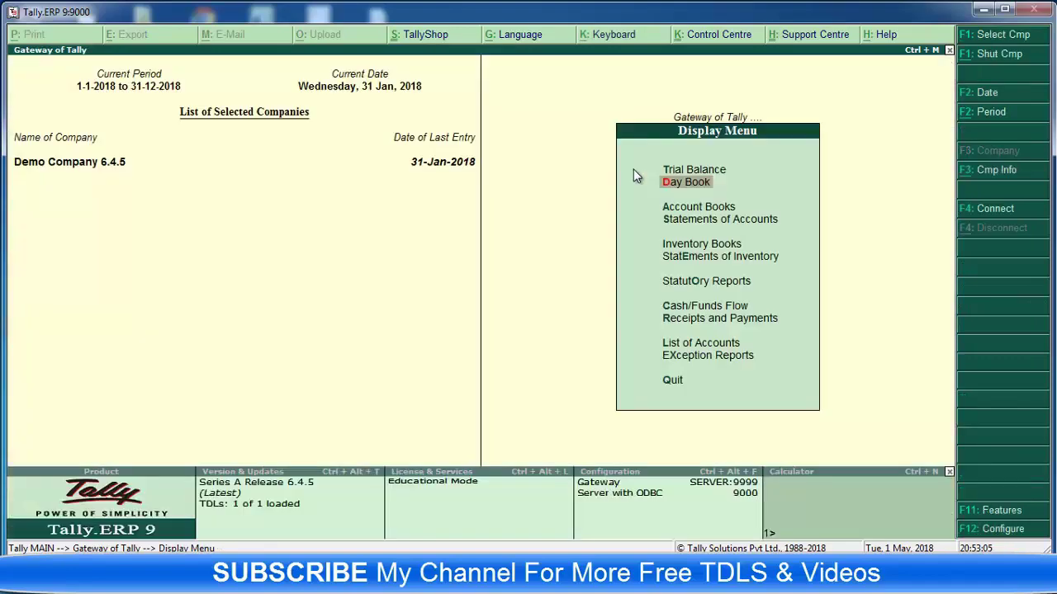
pyautogui.press('Escape')
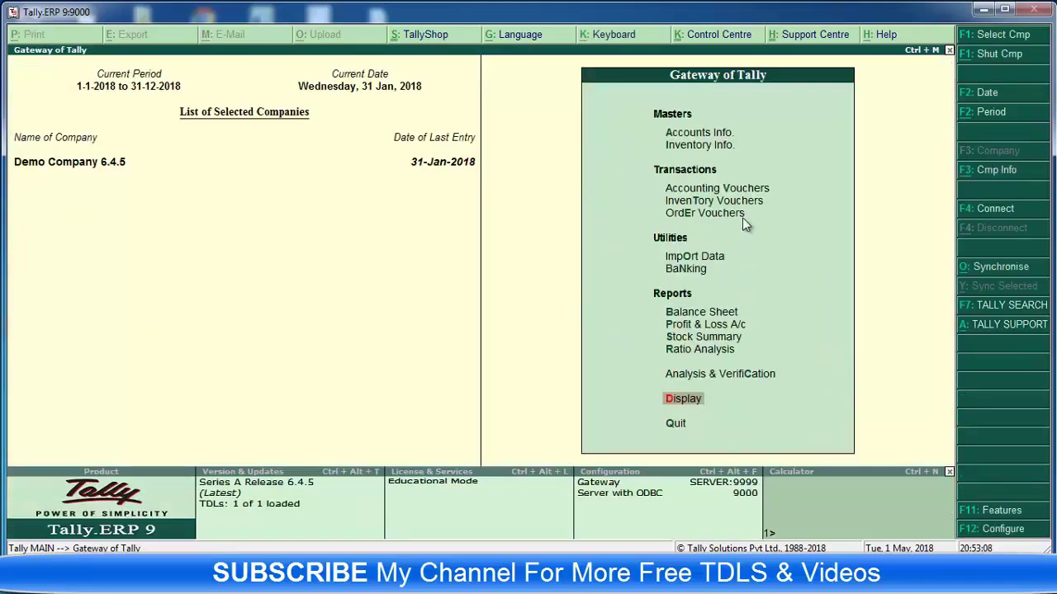
# - Start a new sales voucher without a reference number and choose Abc Company LLC as the party account
pyautogui.click(717, 191)
pyautogui.click(718, 191)
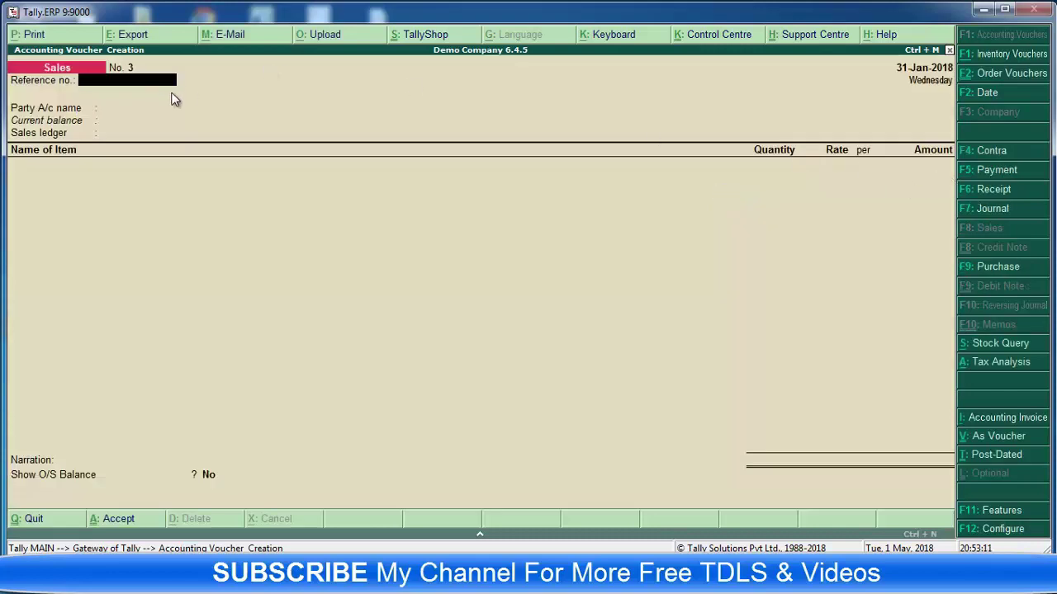
pyautogui.press('Return')
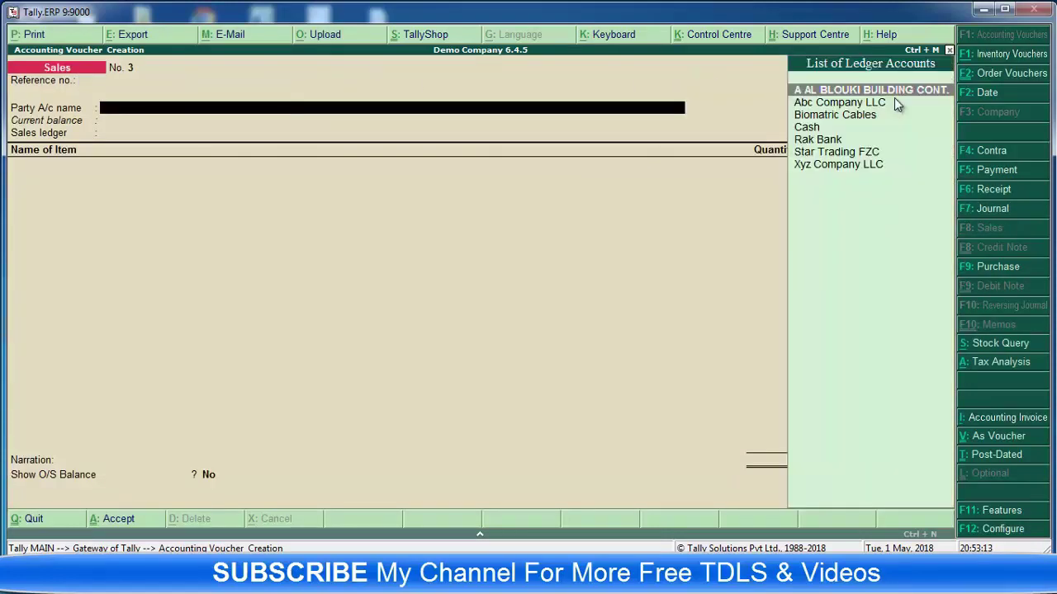
pyautogui.write('Ab')
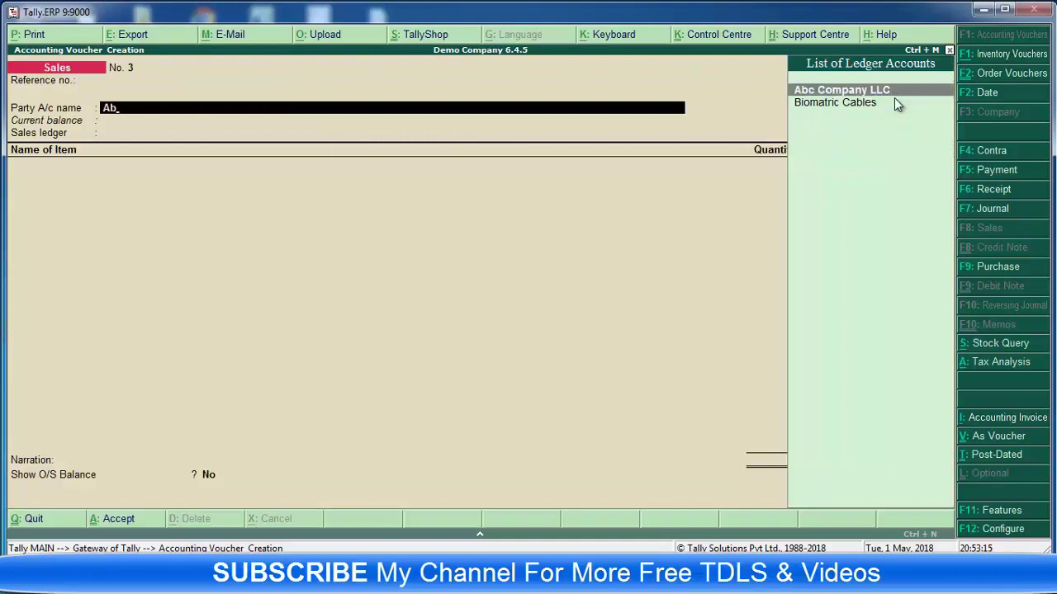
pyautogui.press('Return')
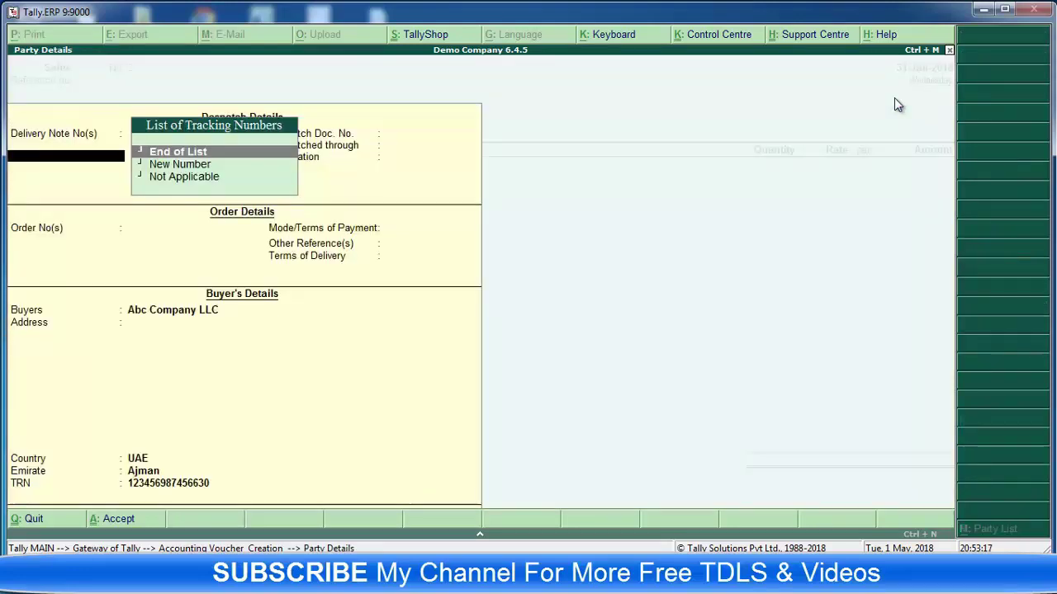
# - In the despatch details, add the new delivery note number 2356 and end the tracking number list
pyautogui.press('Down')
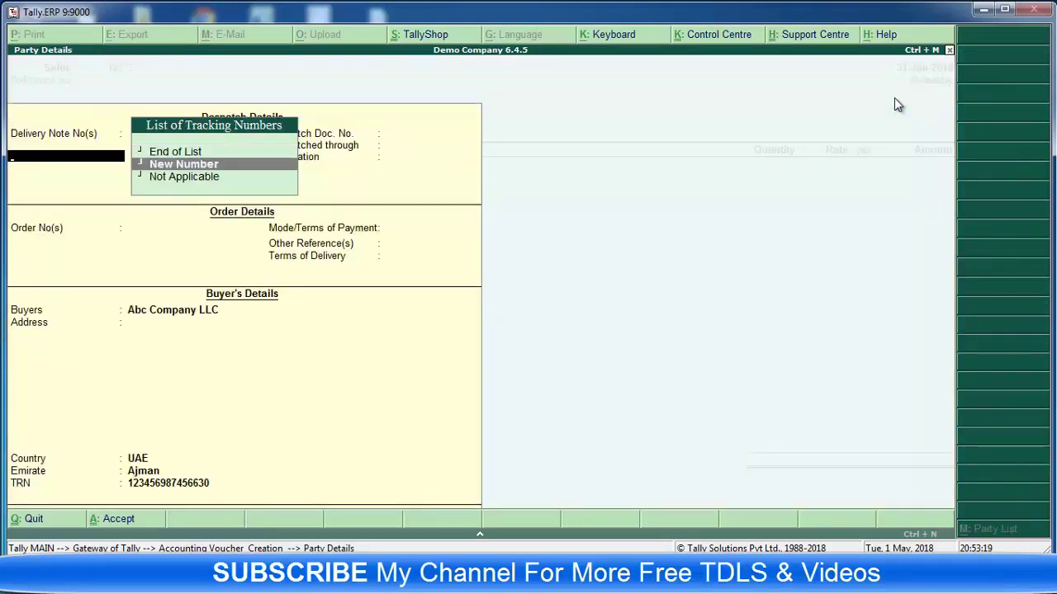
pyautogui.press('Return')
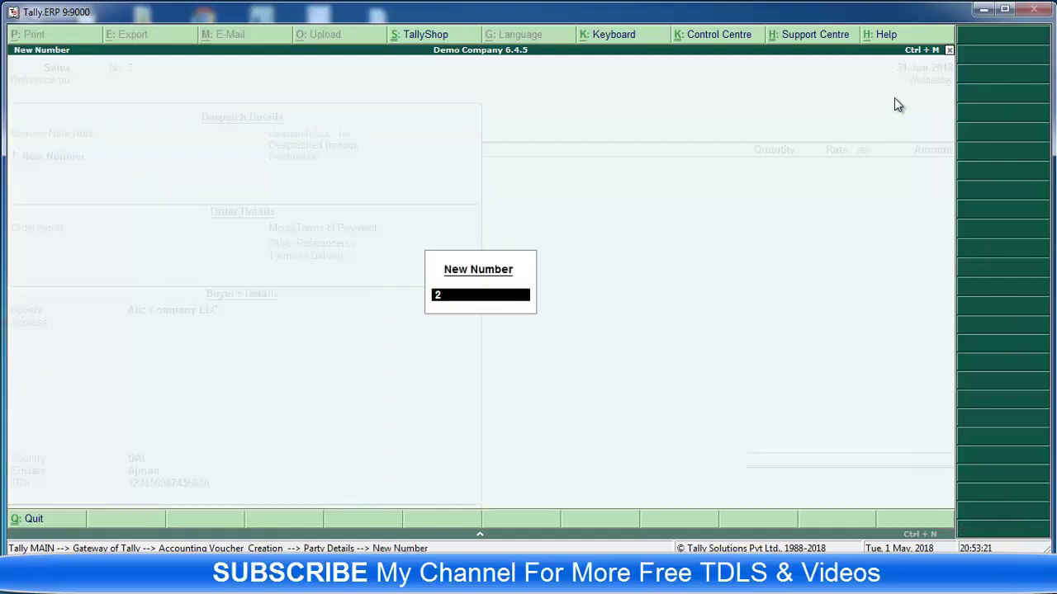
pyautogui.write('2356')
pyautogui.press('Return')
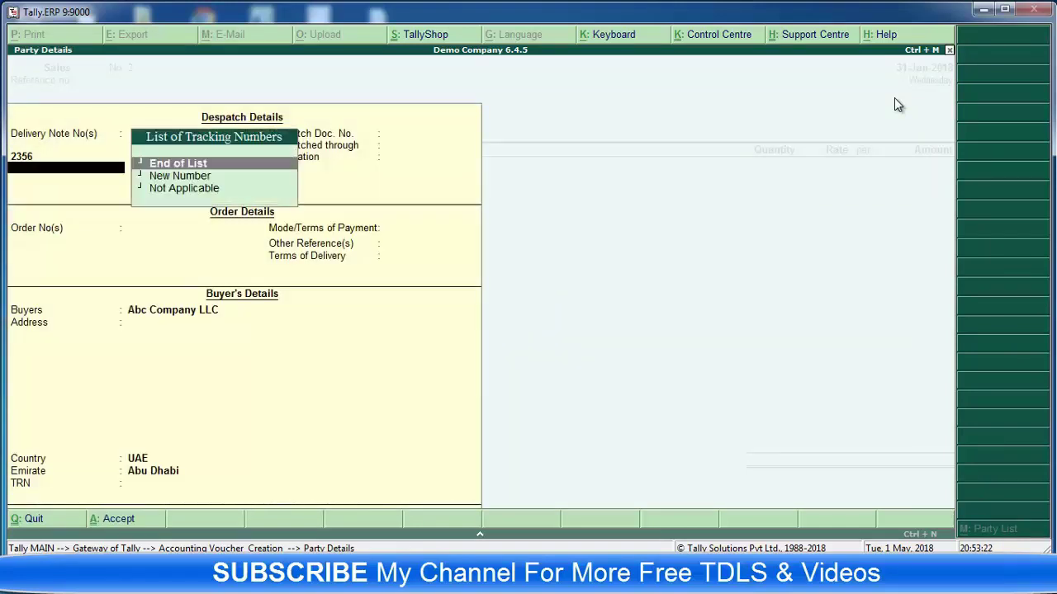
pyautogui.press('Return')
pyautogui.press('Return')
pyautogui.press('Return')
# - In the order details, add a new order number, keep its date, and leave the remaining order fields blank
pyautogui.press('Down')
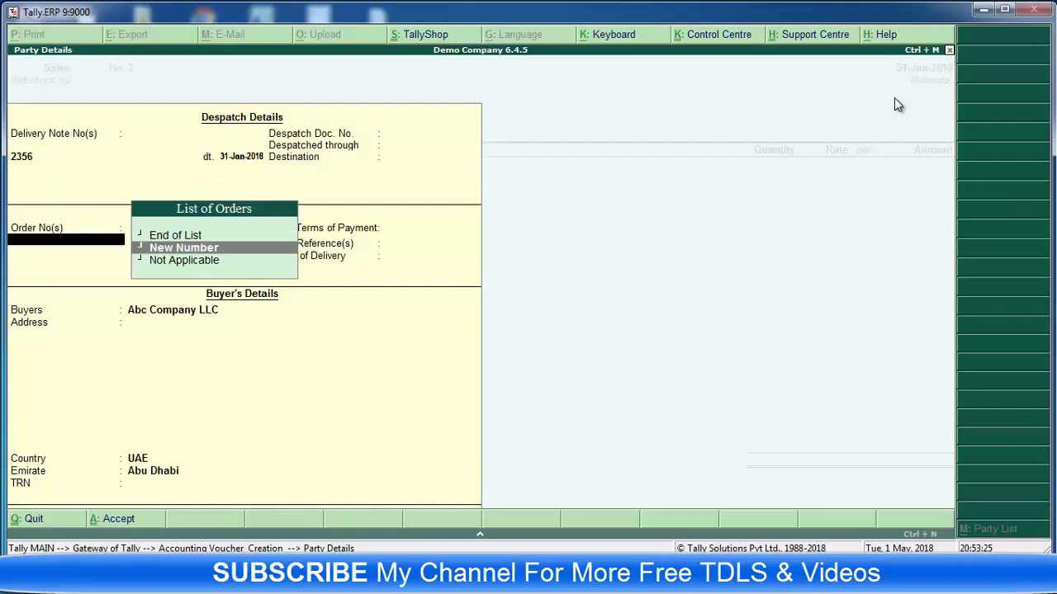
pyautogui.press('Return')
pyautogui.write('3659')
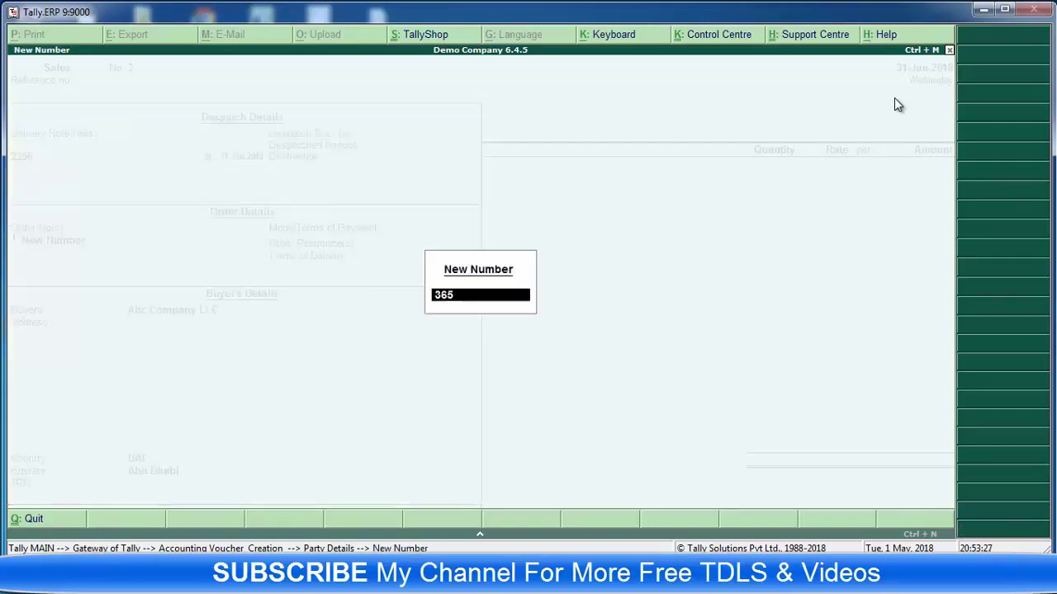
pyautogui.press('Return')
pyautogui.press('Return')
pyautogui.press('Return')
pyautogui.press('Return')
pyautogui.press('Return')
pyautogui.press('Return')
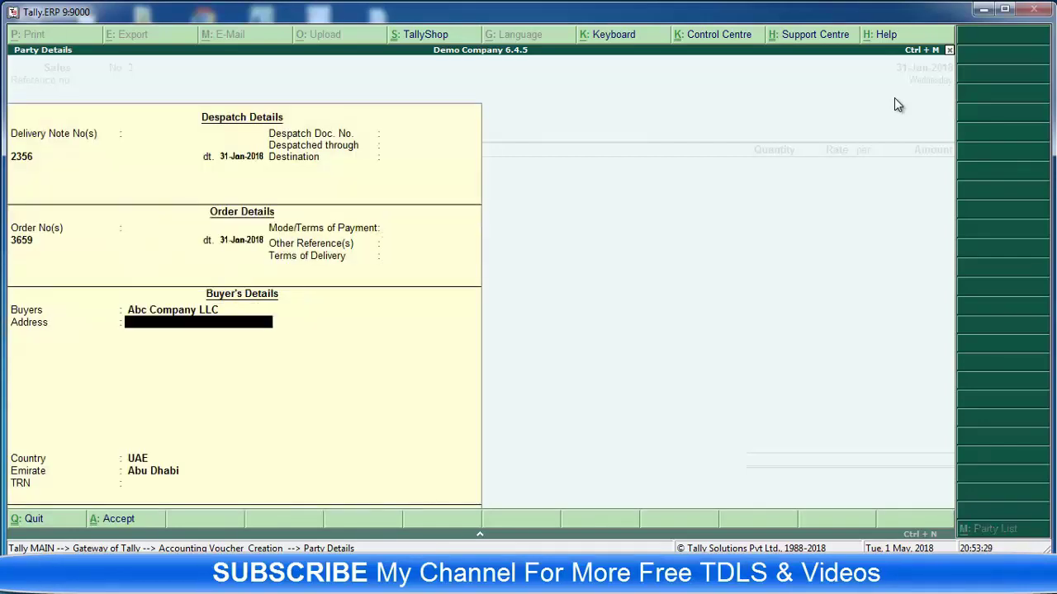
# - Accept the buyer's details with the emirate Abu Dhabi and the filled-in TRN, and use Sales as the sales ledger
pyautogui.press('Return')
pyautogui.press('Return')
pyautogui.press('Return')
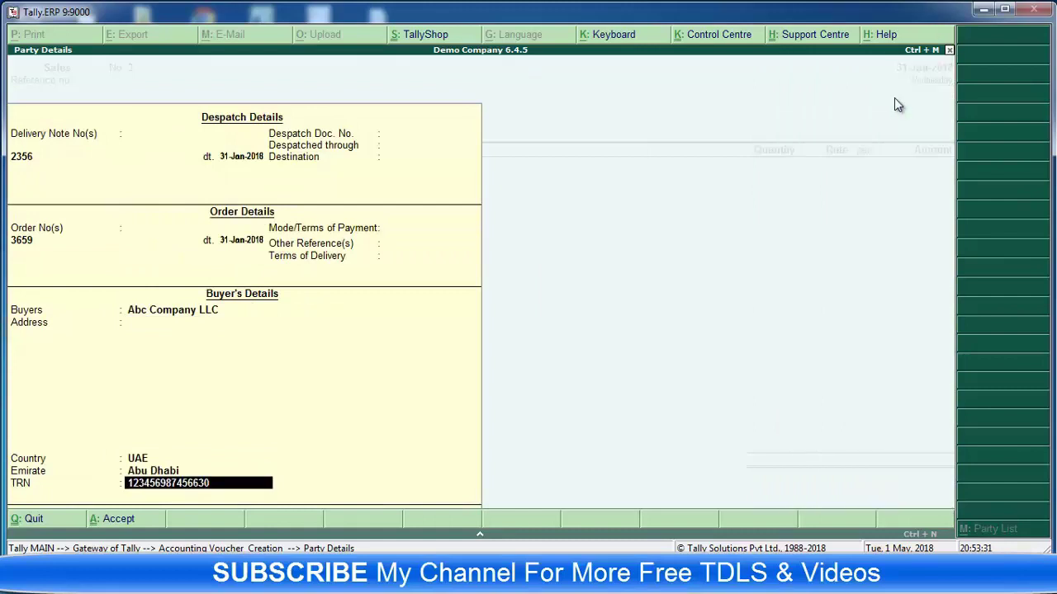
pyautogui.press('Return')
pyautogui.press('Return')
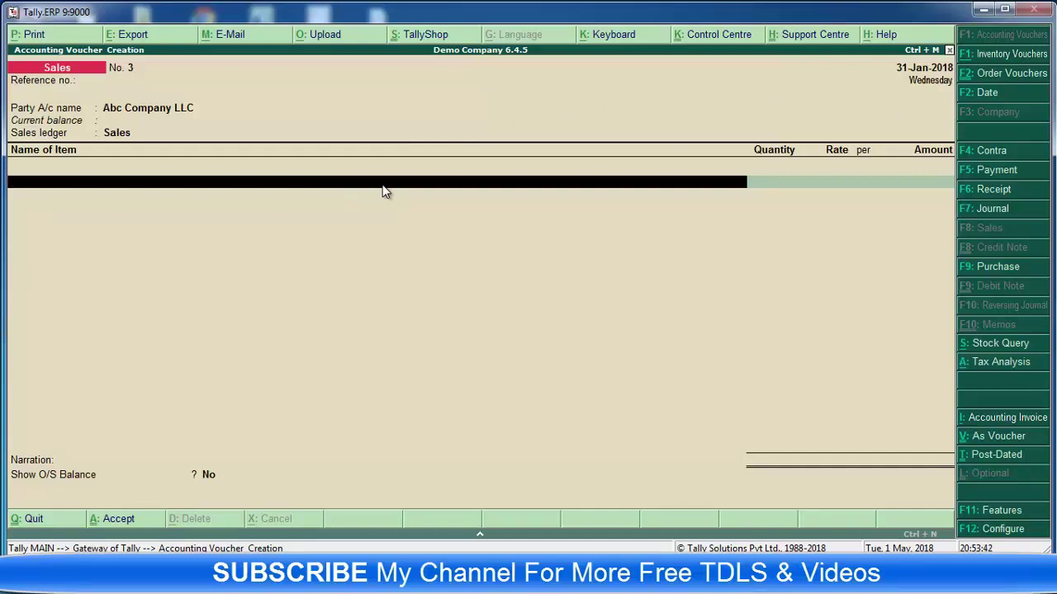
# - Add the item Computer to the voucher, with tracking number 2356 and the order number Not Applicable
pyautogui.write('C')
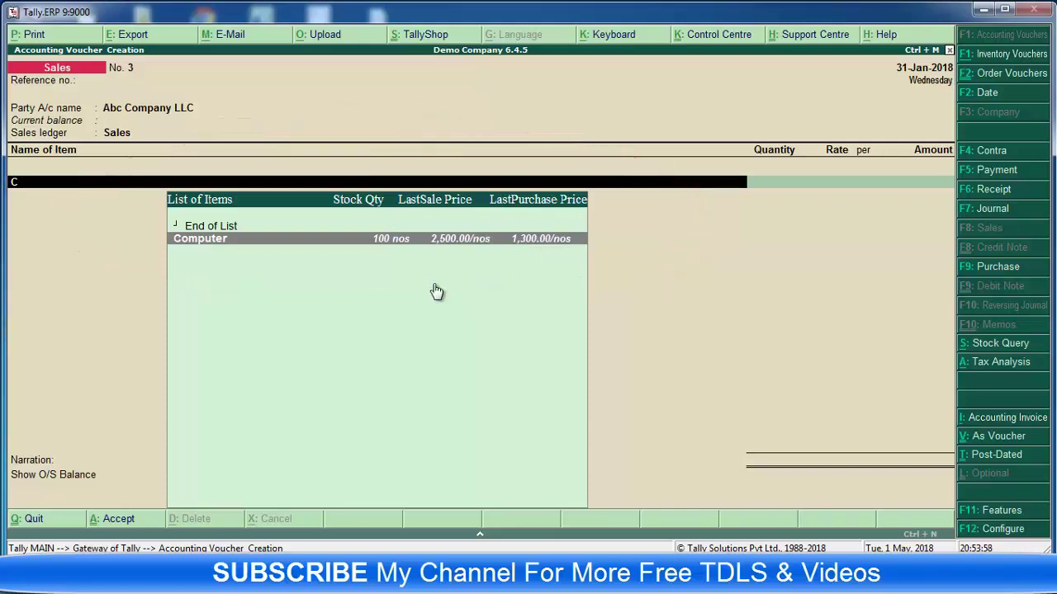
pyautogui.press('Return')
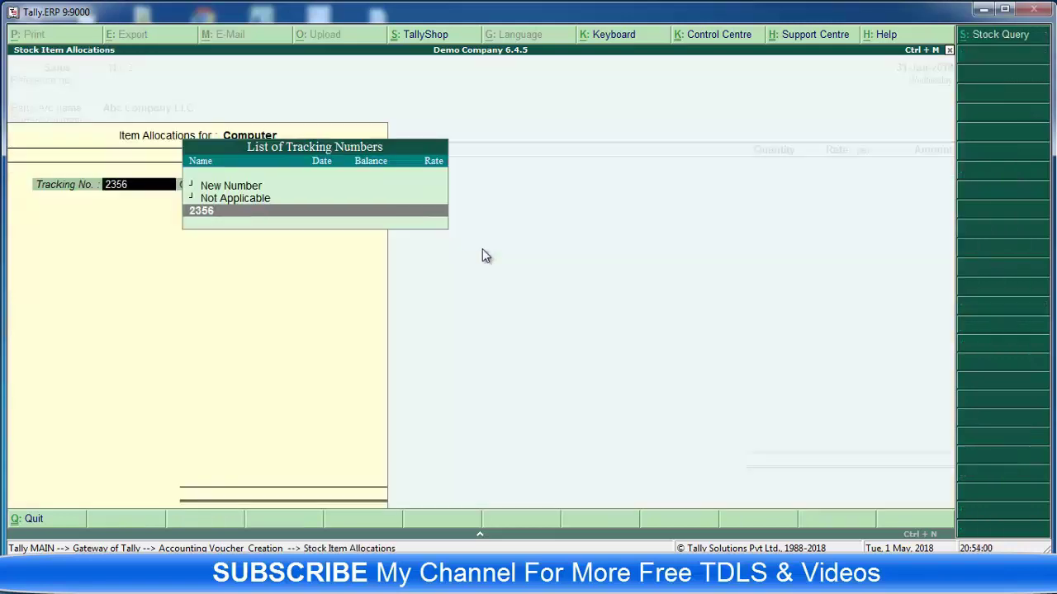
pyautogui.press('Return')
pyautogui.press('Return')
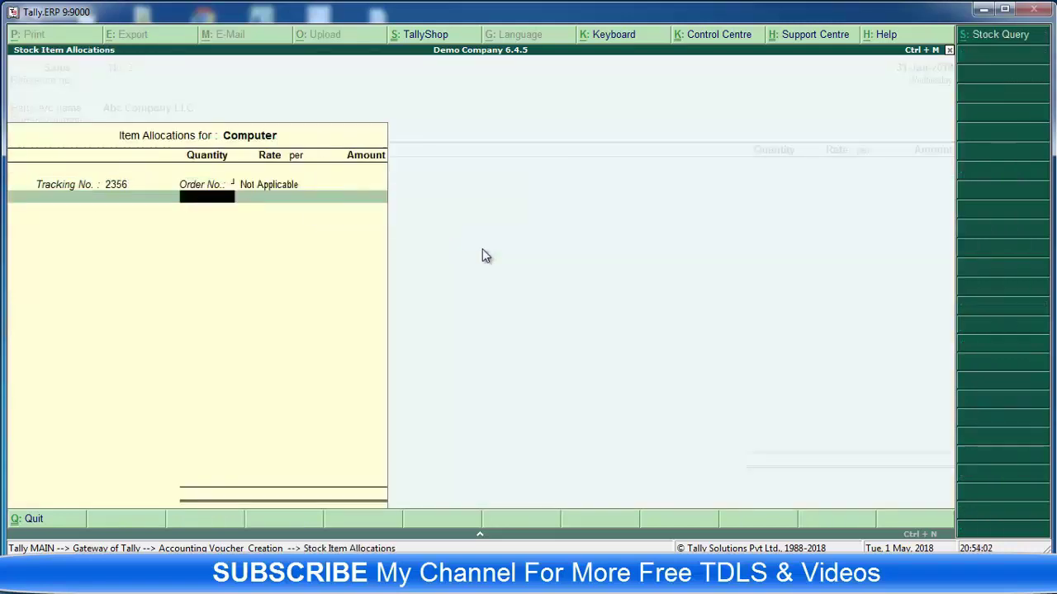
# - Enter a quantity of 1 nos at the rate 2,500.00 for Computer and finish the item list
pyautogui.write('1')
pyautogui.press('Return')
pyautogui.press('Return')
pyautogui.press('Return')
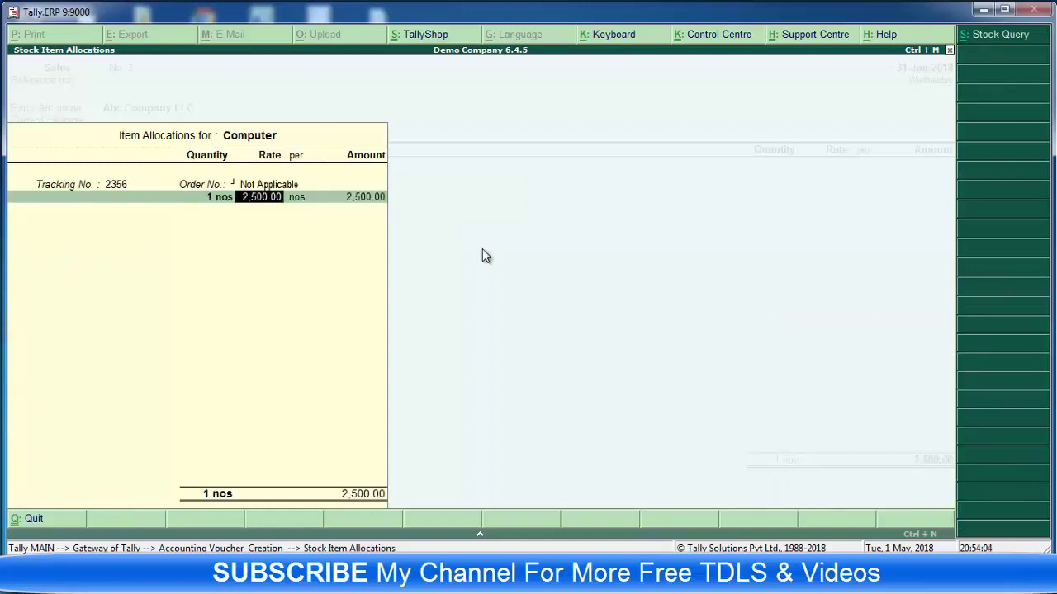
pyautogui.press('Return')
pyautogui.press('Return')
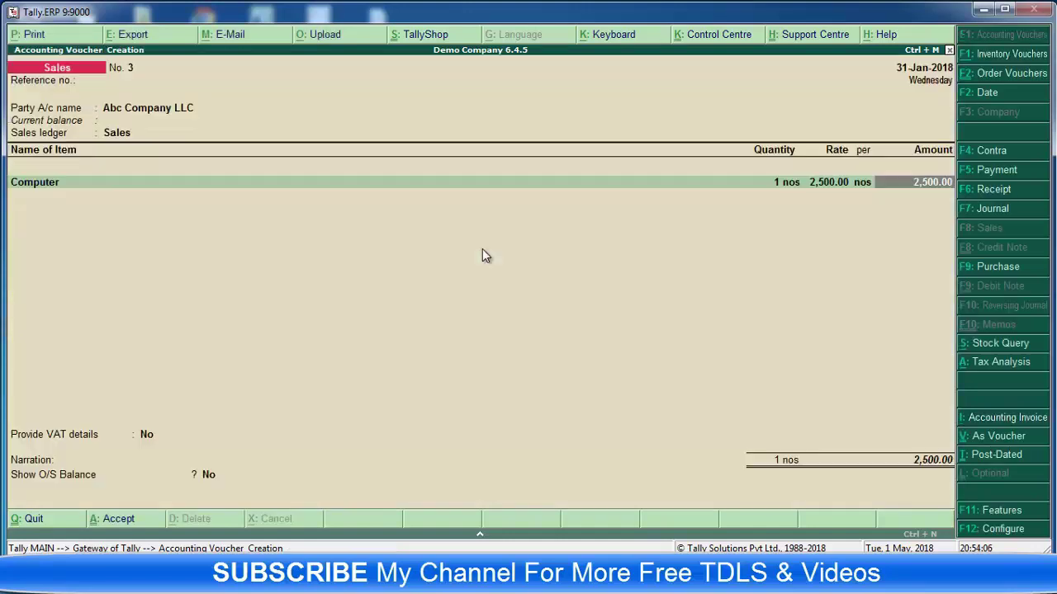
pyautogui.press('Return')
pyautogui.press('Return')
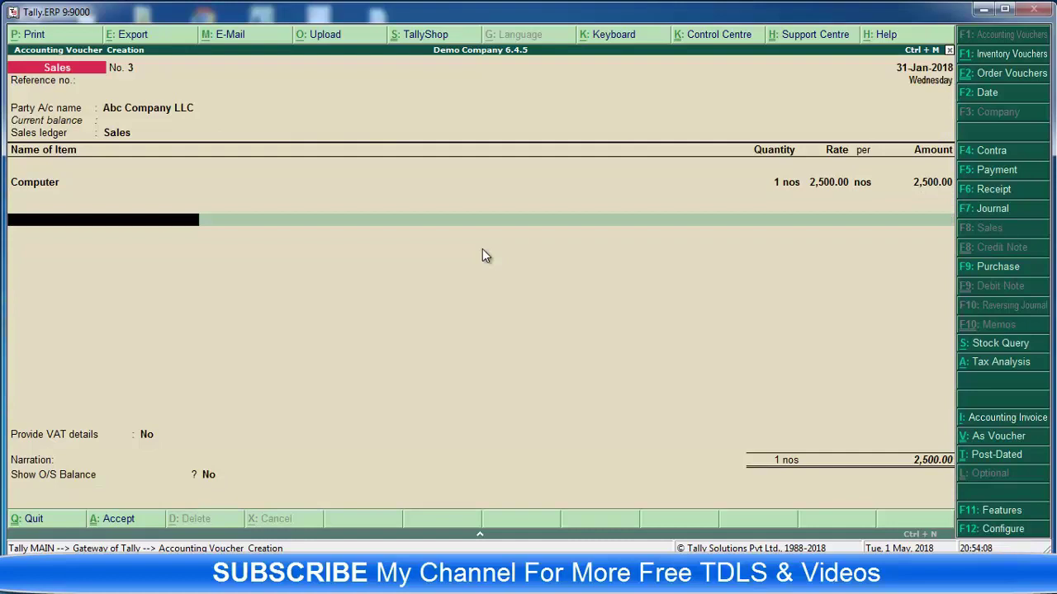
# - Add the Vat @ 5 % ledger with its calculated amount below the item and end the ledger list
pyautogui.write('V')
pyautogui.press('Return')
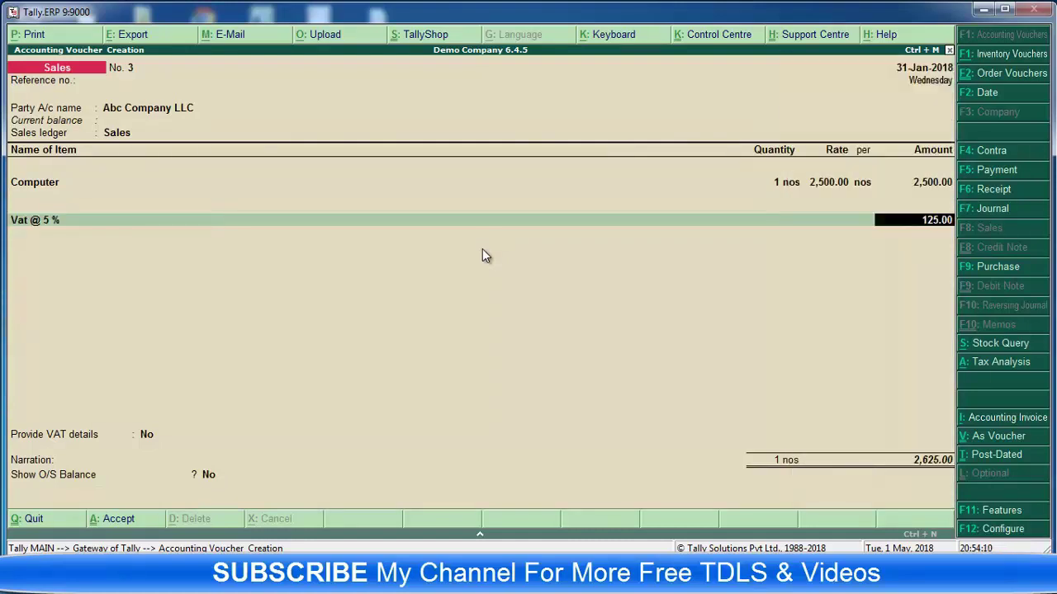
pyautogui.press('Return')
pyautogui.press('Return')
pyautogui.press('Return')
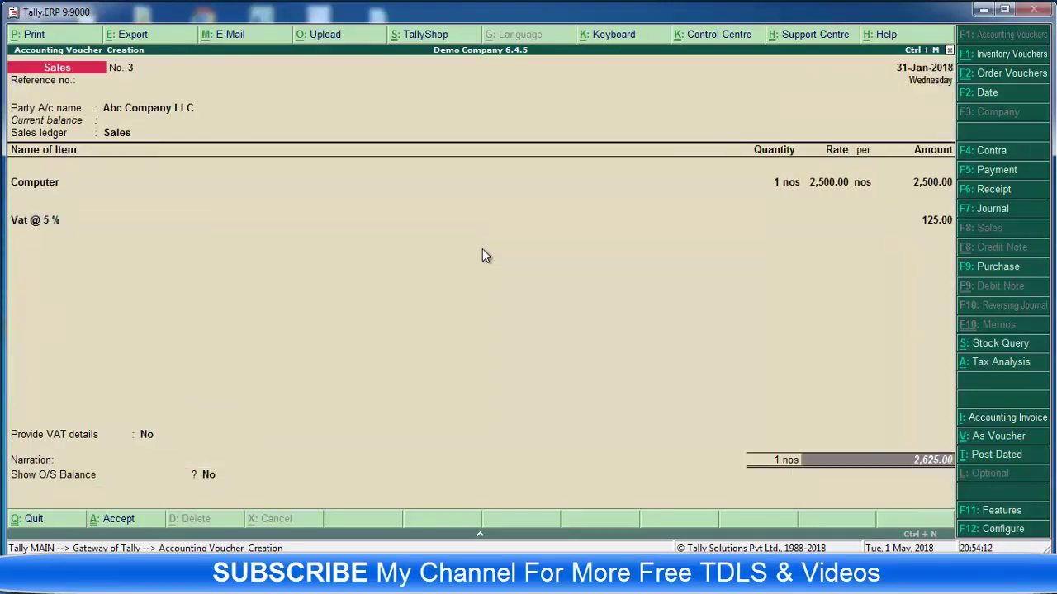
# - Keep Show O/S Balance at No, leave the narration empty, and save the sales voucher
pyautogui.press('Return')
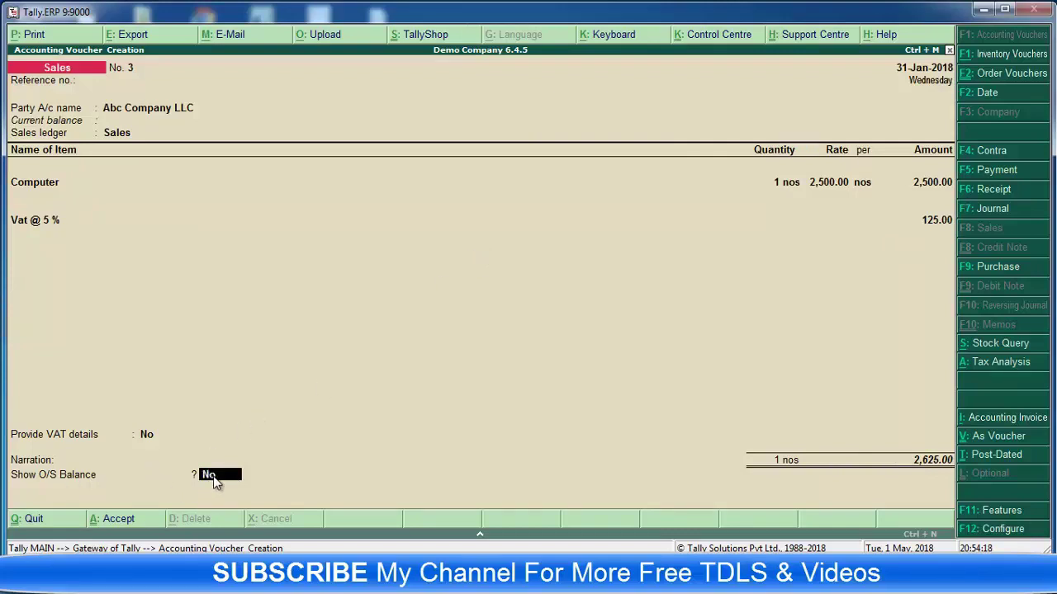
pyautogui.press('Return')
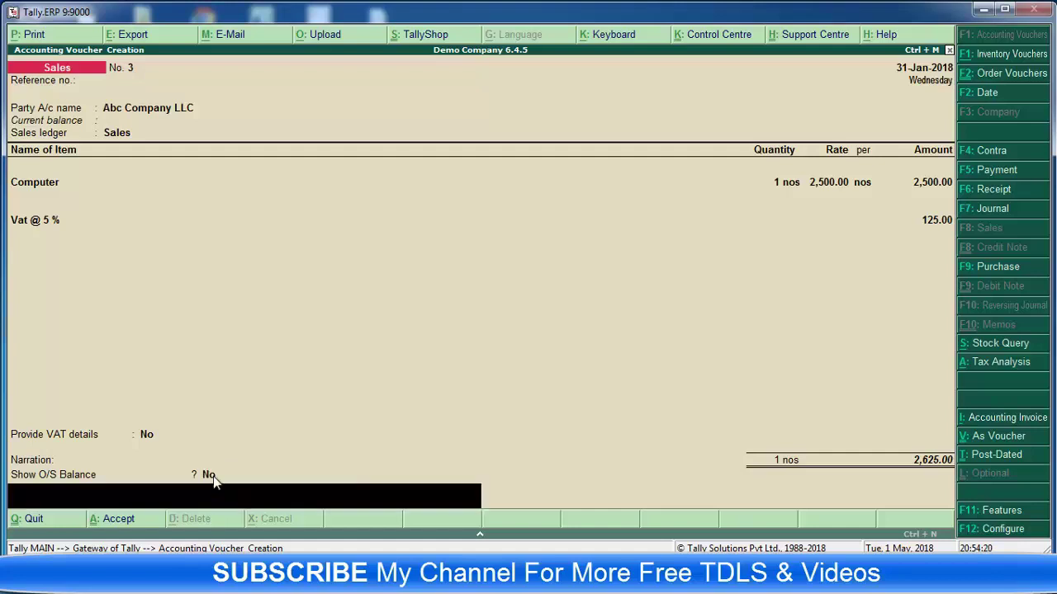
pyautogui.press('Return')
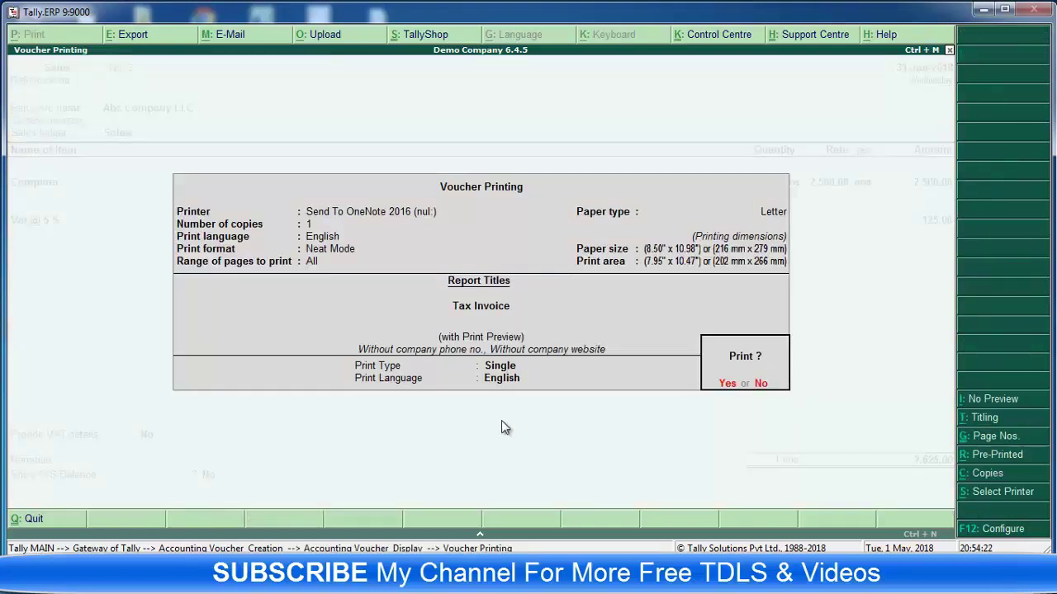
# - Preview the tax invoice enlarged, check its lower part, and close the preview
pyautogui.click(726, 383)
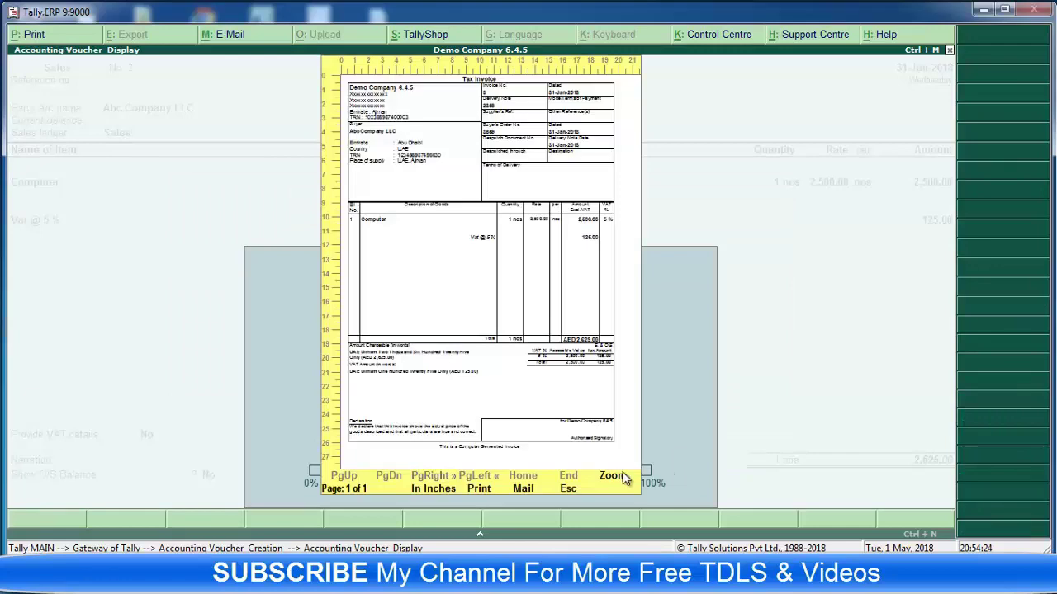
pyautogui.click(451, 303)
pyautogui.scroll(-5, 451, 302)
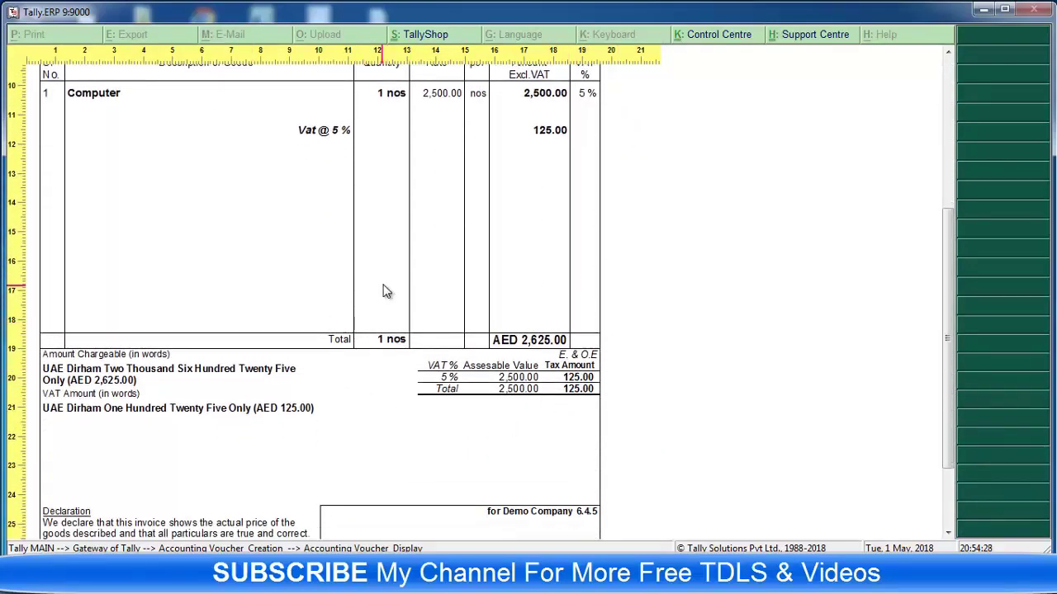
pyautogui.click(368, 367)
pyautogui.press('Escape')
pyautogui.press('Escape')
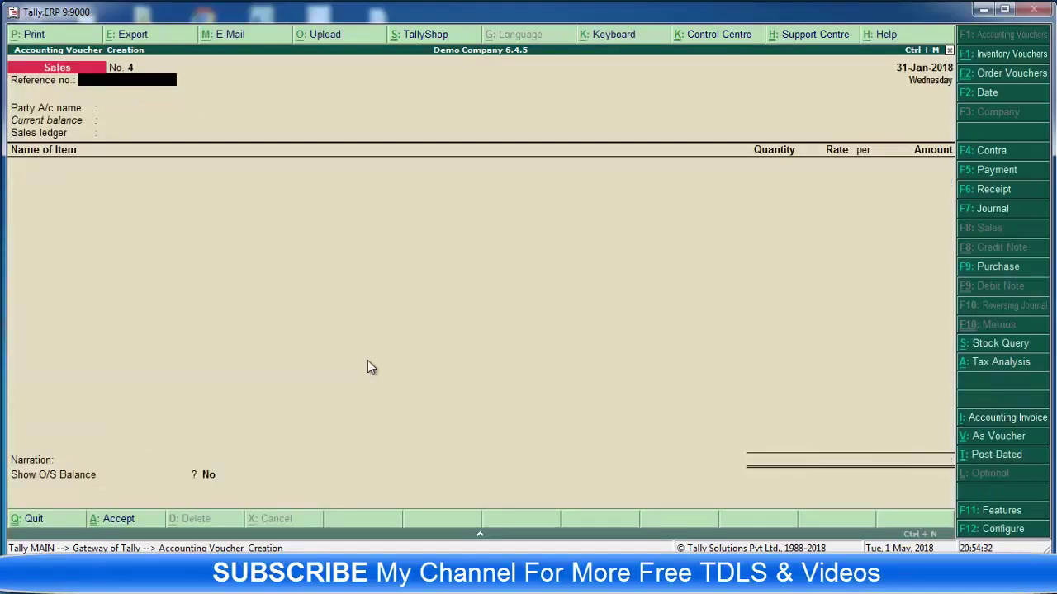
# - Leave voucher creation and open the Abc Company LLC sales voucher from the Day Book for alteration
pyautogui.press('Escape')
pyautogui.press('Return')
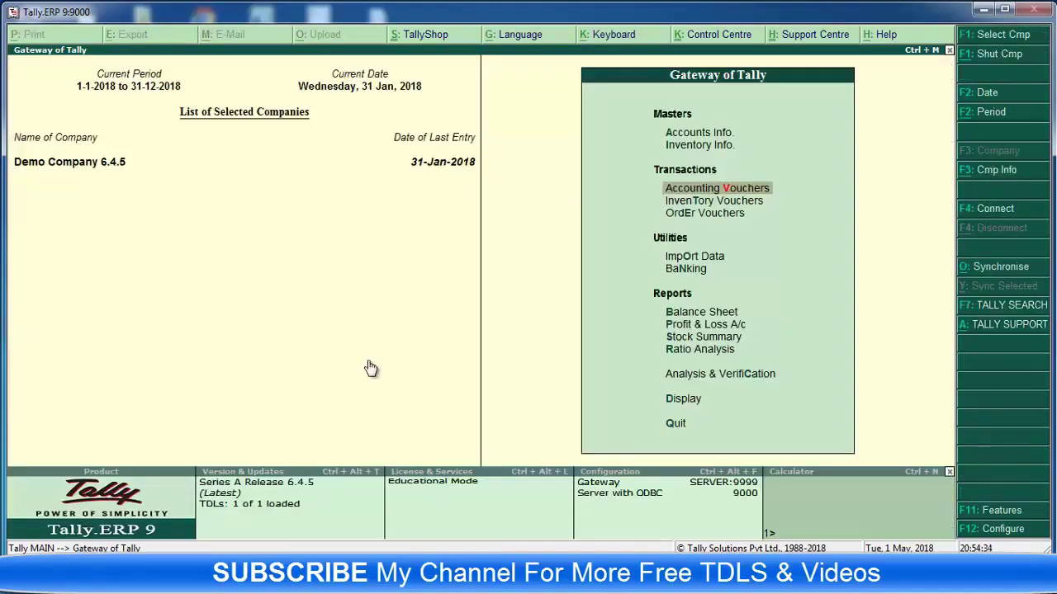
pyautogui.press('d')
pyautogui.press('Return')
pyautogui.press('Down')
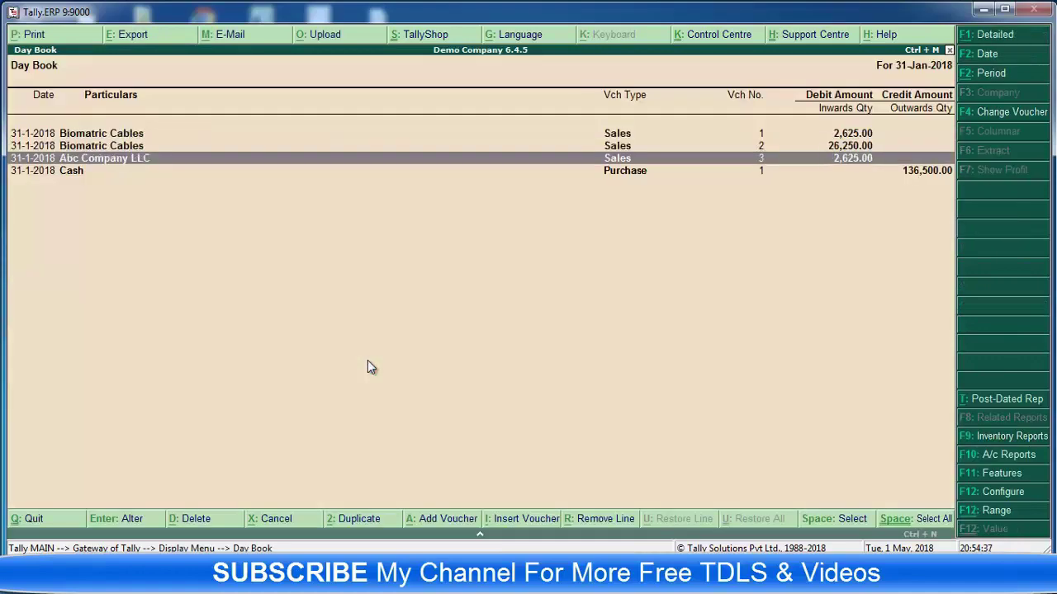
pyautogui.press('Return')
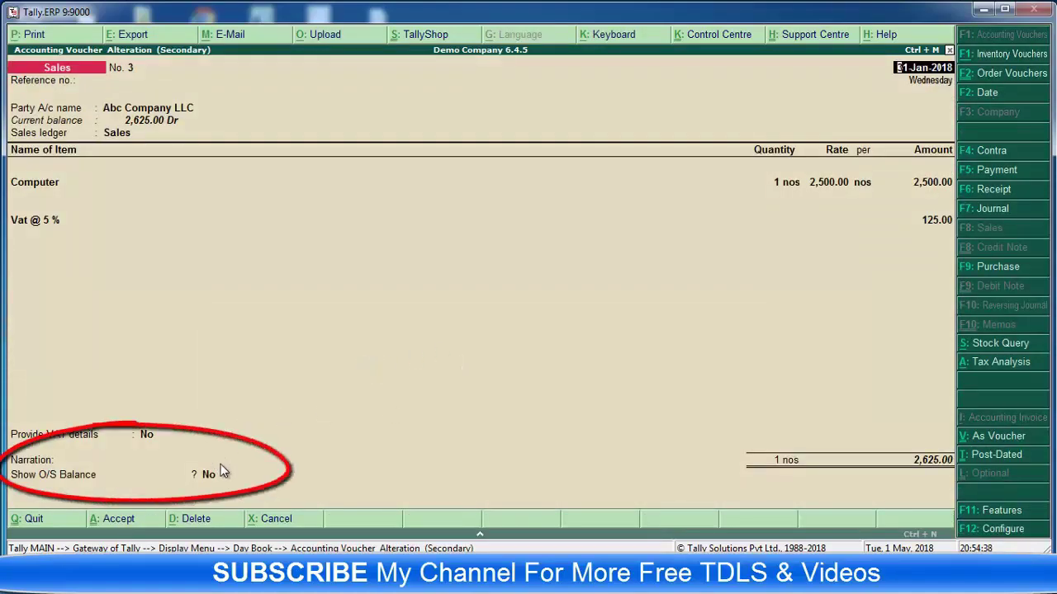
# - Set Show O/S Balance to Yes in the sales voucher and save the alteration
pyautogui.click(206, 476)
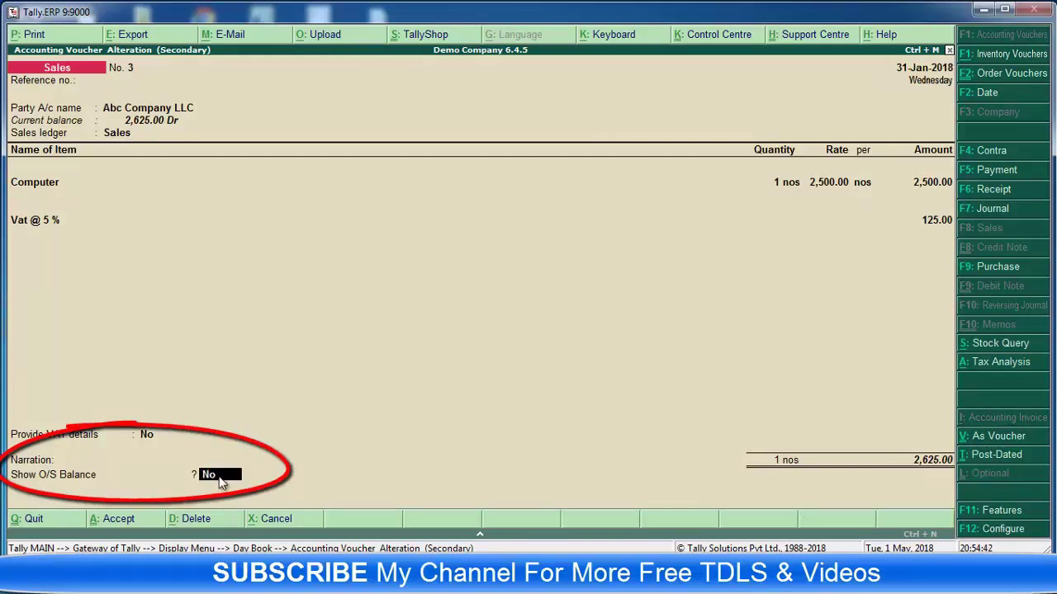
pyautogui.write('y')
pyautogui.press('Return')
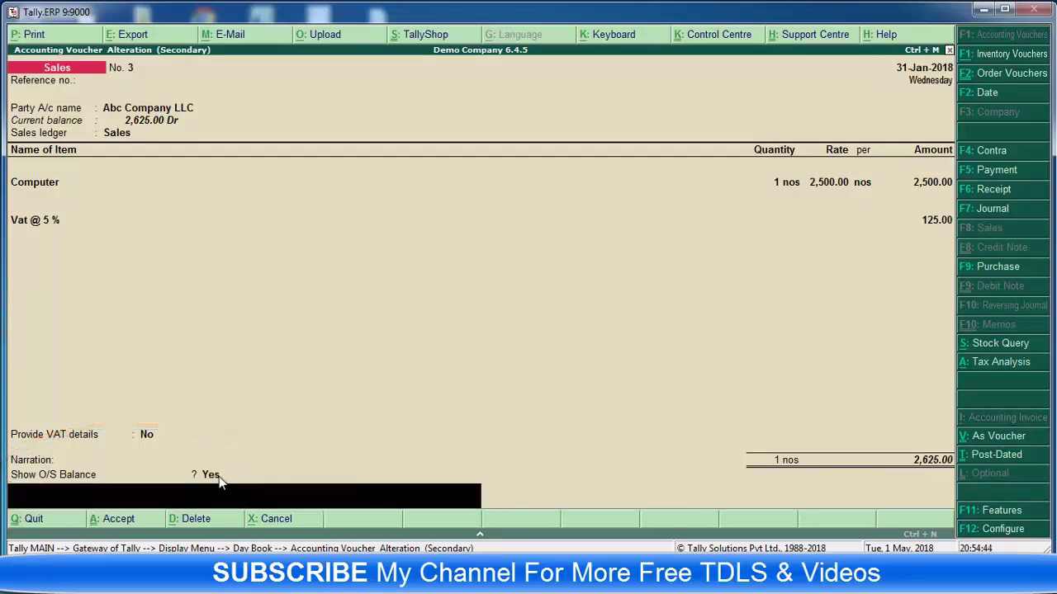
pyautogui.press('Return')
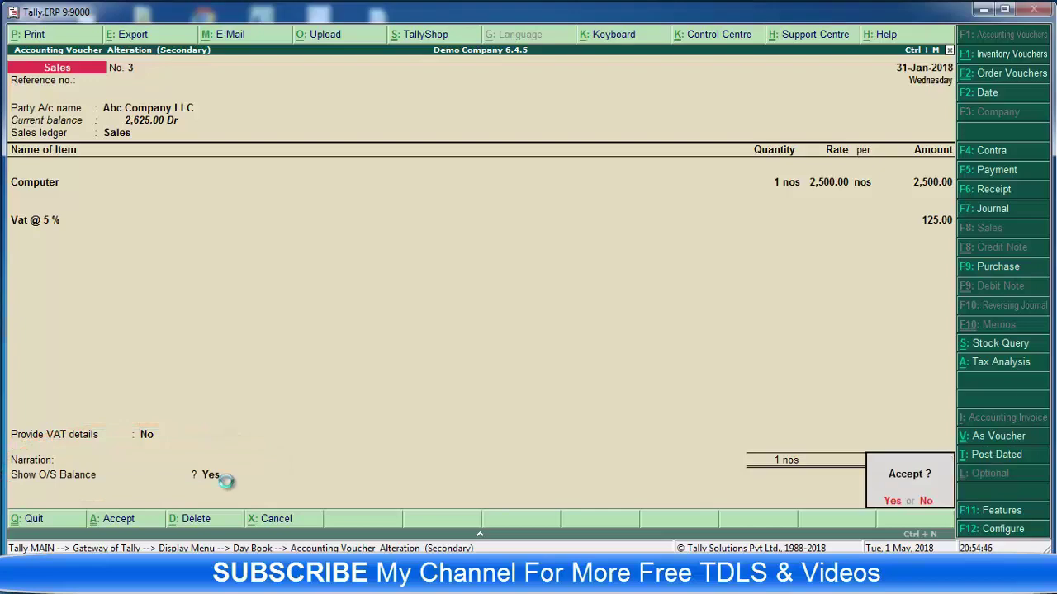
pyautogui.press('Return')
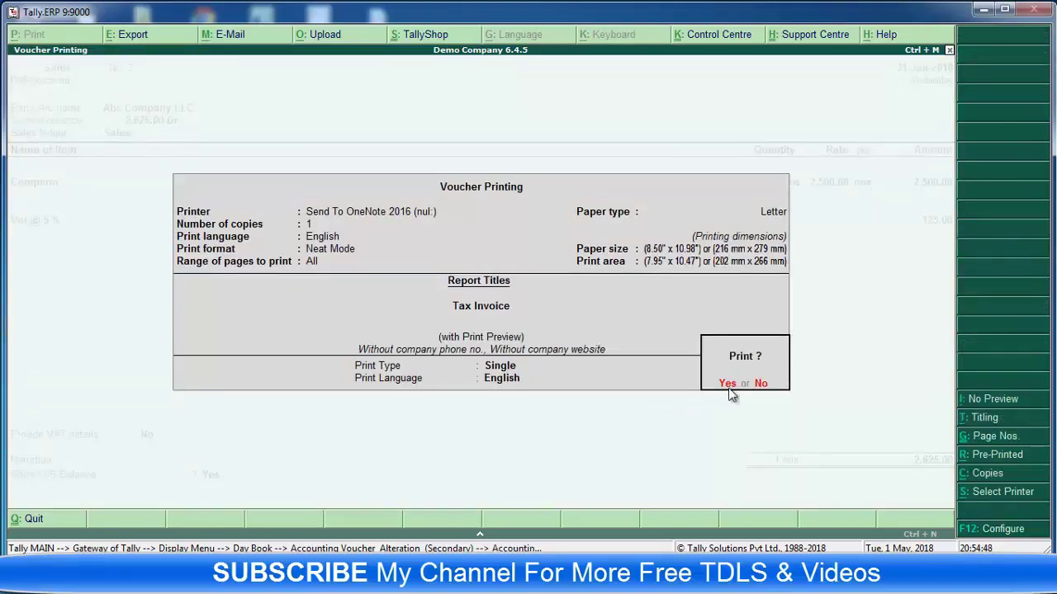
# - Preview the tax invoice enlarged and examine the outstanding balance line below the total
pyautogui.click(728, 385)
pyautogui.hotkey('alt', 'z')
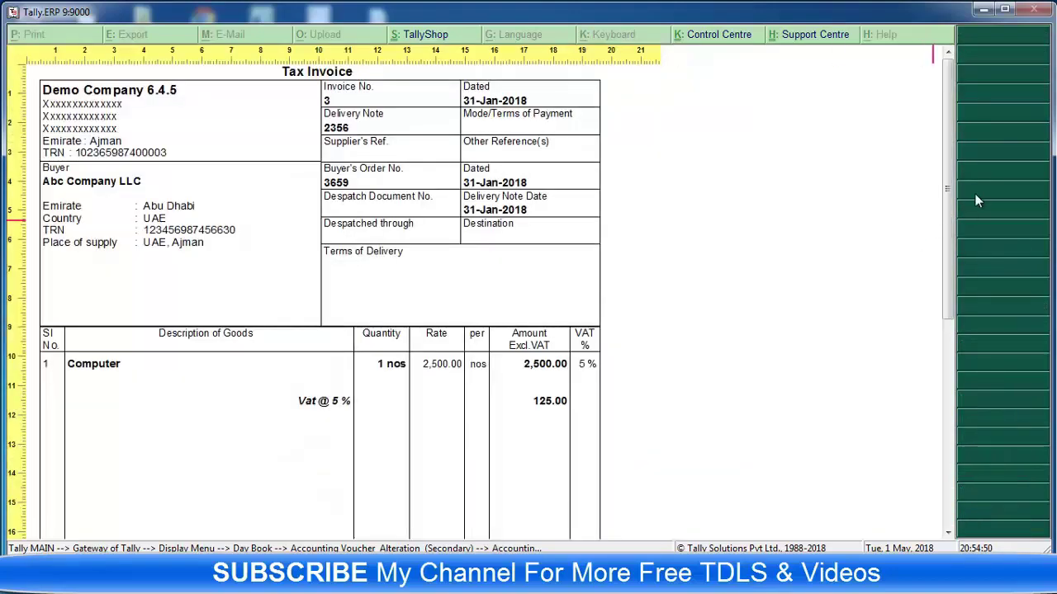
pyautogui.moveTo(946, 198); pyautogui.dragTo(938, 342)
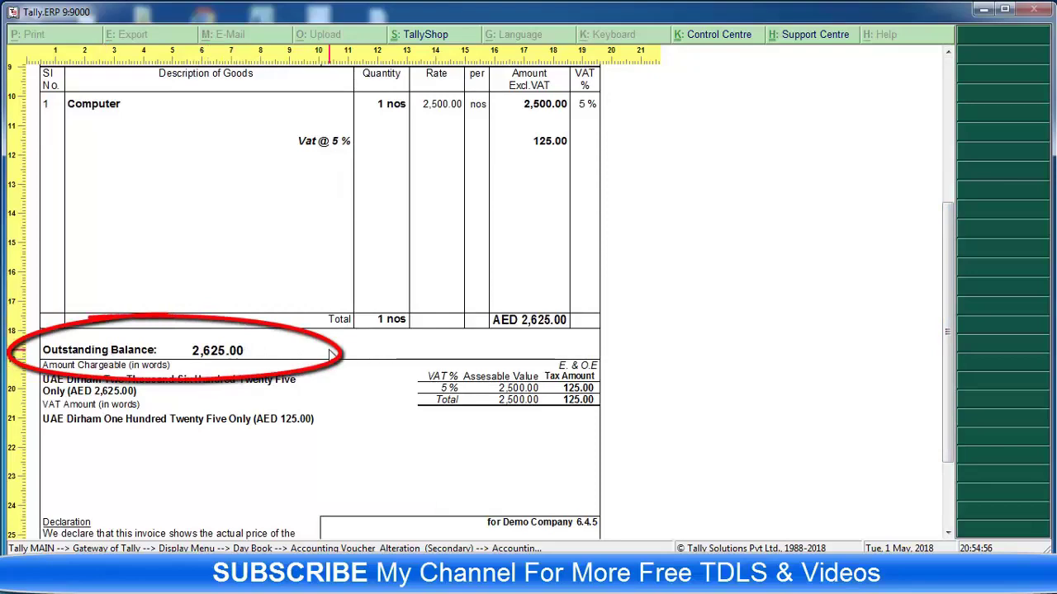
# - Close the invoice preview, leave the sales voucher and Day Book, and return to the Gateway of Tally
pyautogui.press('Escape')
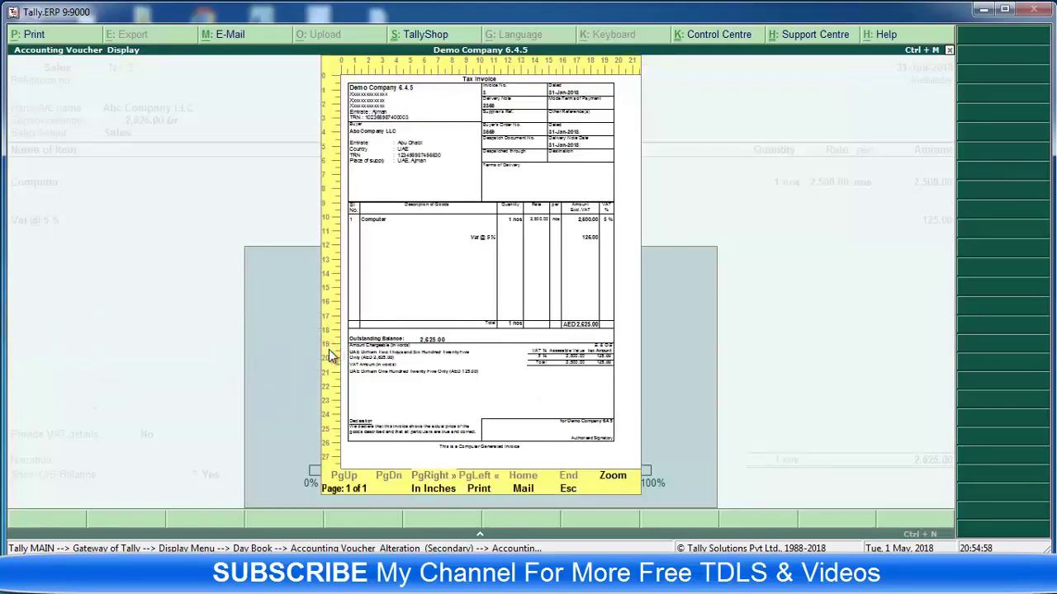
pyautogui.press('Escape')
pyautogui.press('Return')
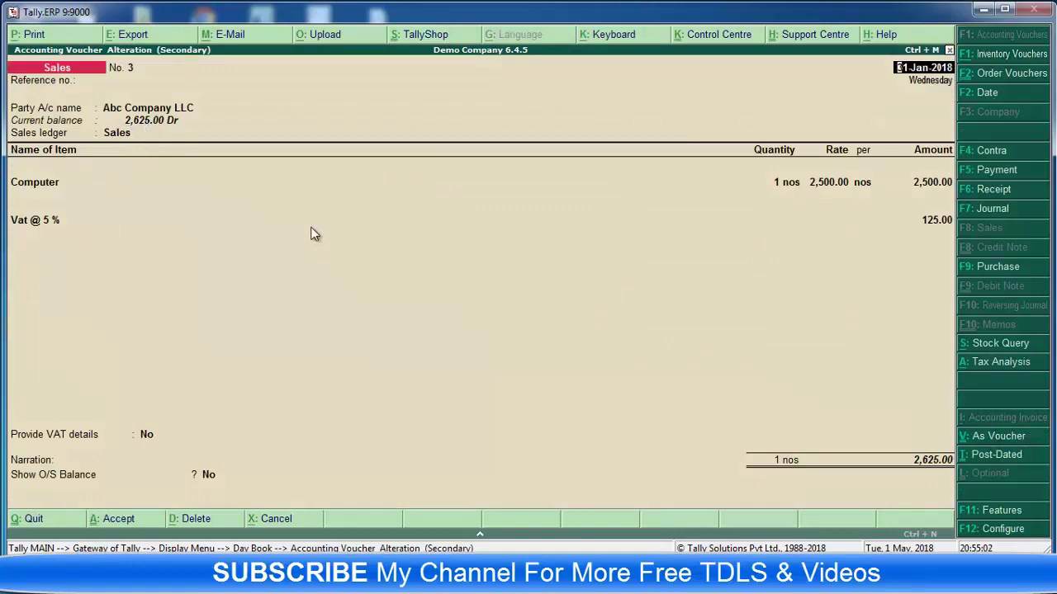
pyautogui.press('Escape')
pyautogui.press('Escape')
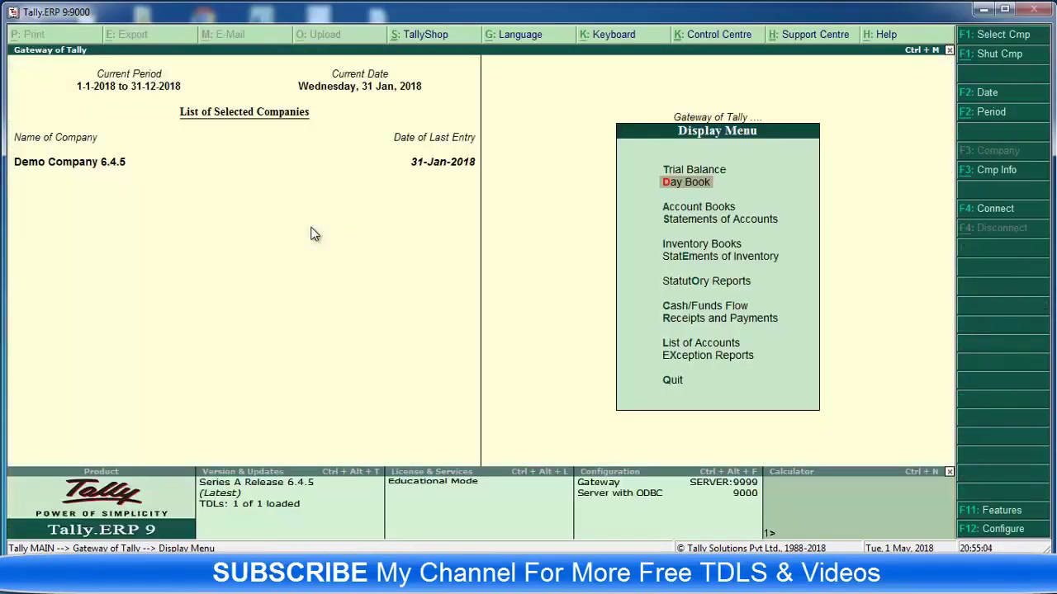
pyautogui.press('Escape')
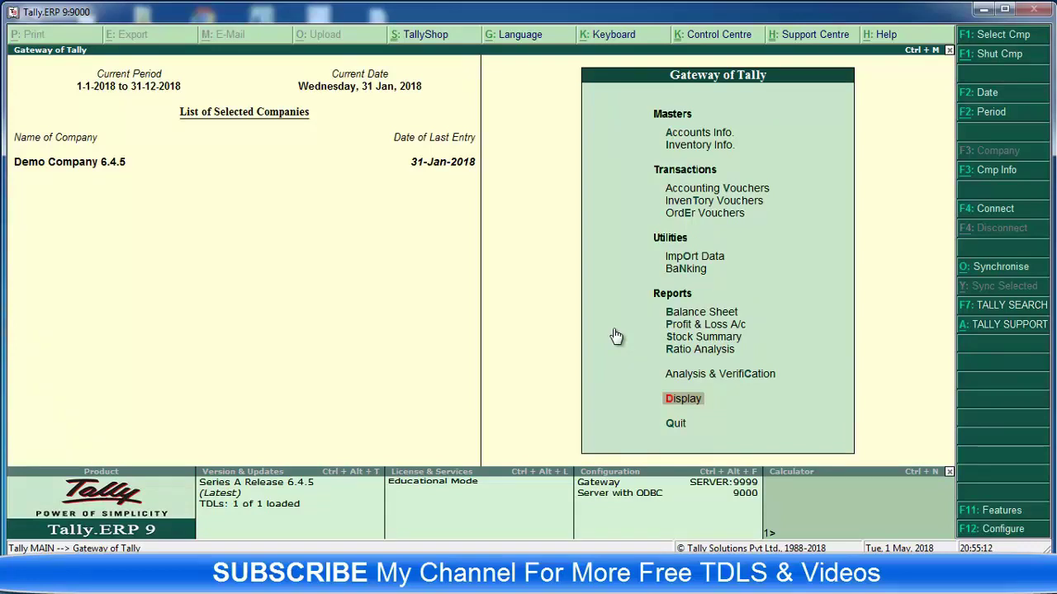
# - Open the Receivables outstanding report from the Statements of Accounts
pyautogui.click(696, 406)
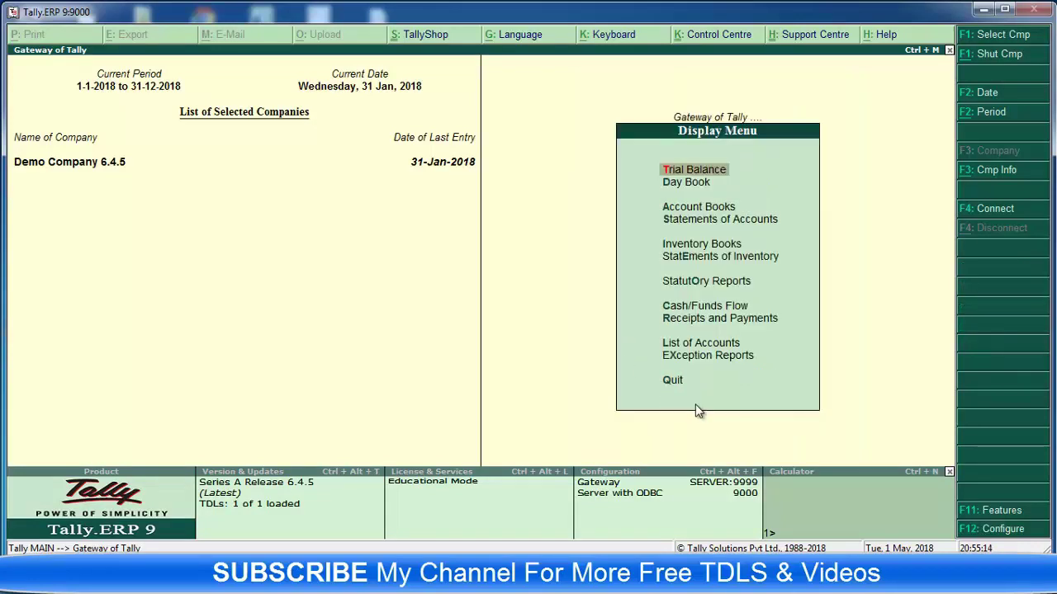
pyautogui.click(696, 221)
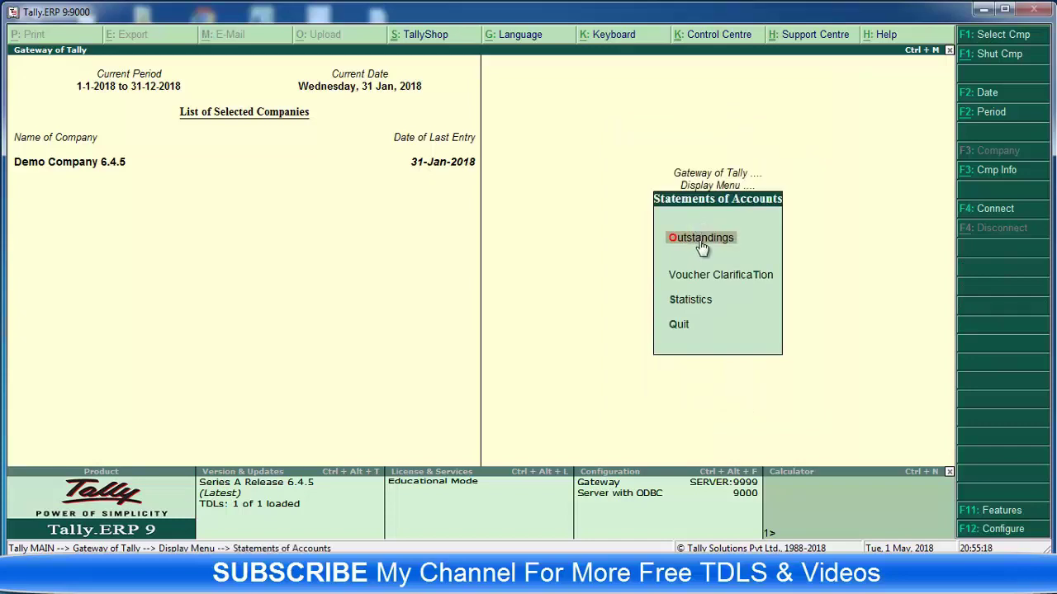
pyautogui.click(701, 243)
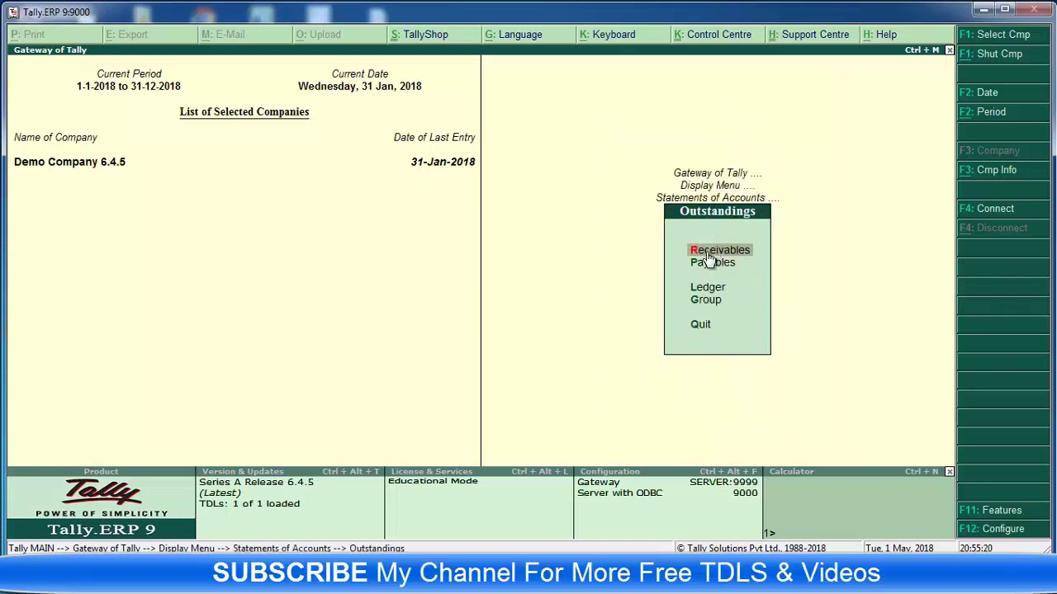
pyautogui.click(715, 252)
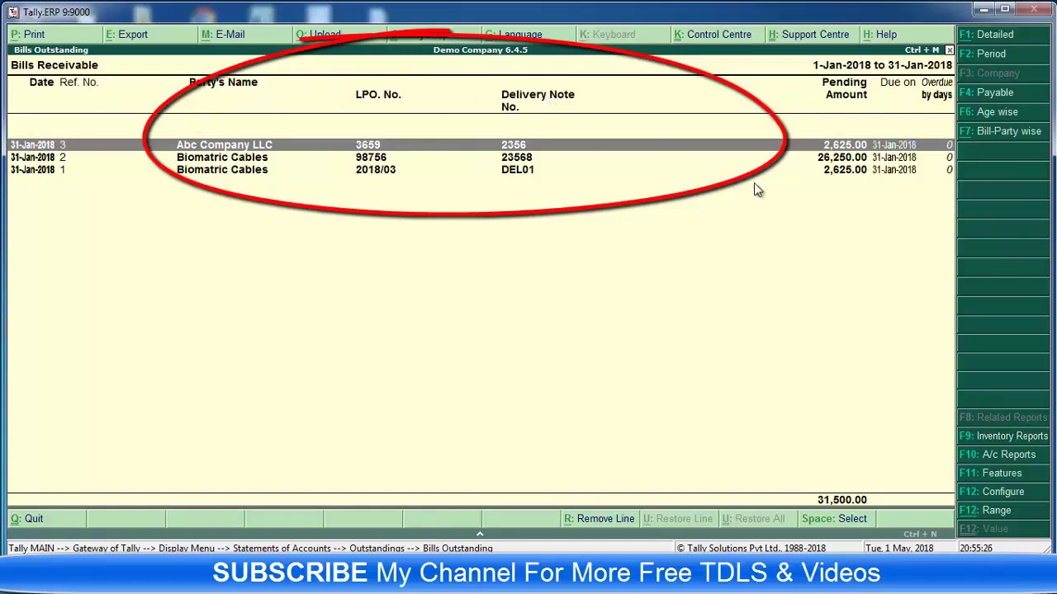
# - Set Show LPO / Delivery Details to No in the Bills Receivable configuration and accept it
pyautogui.click(999, 493)
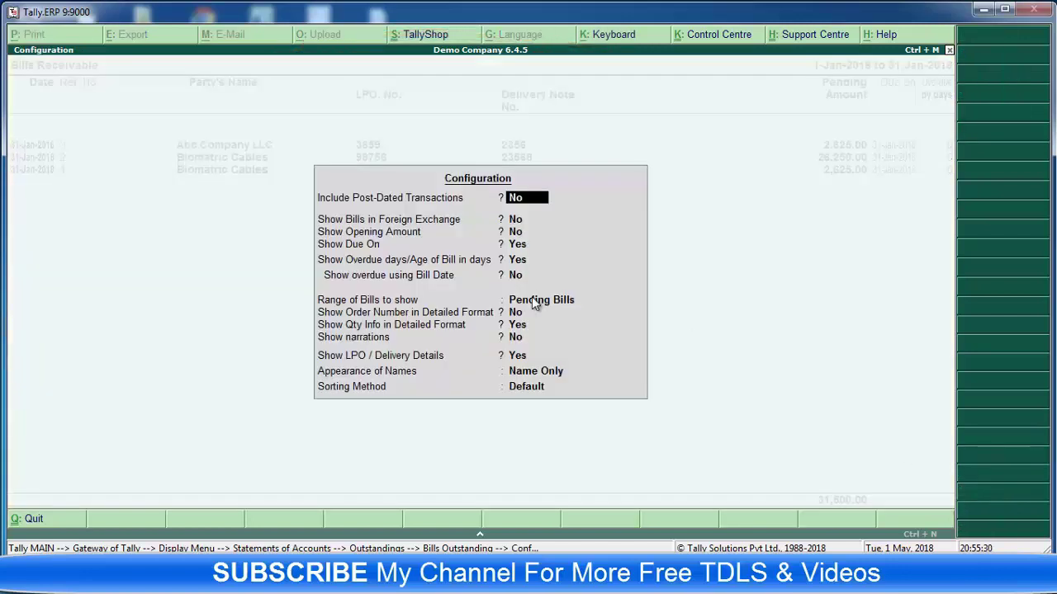
pyautogui.click(518, 356)
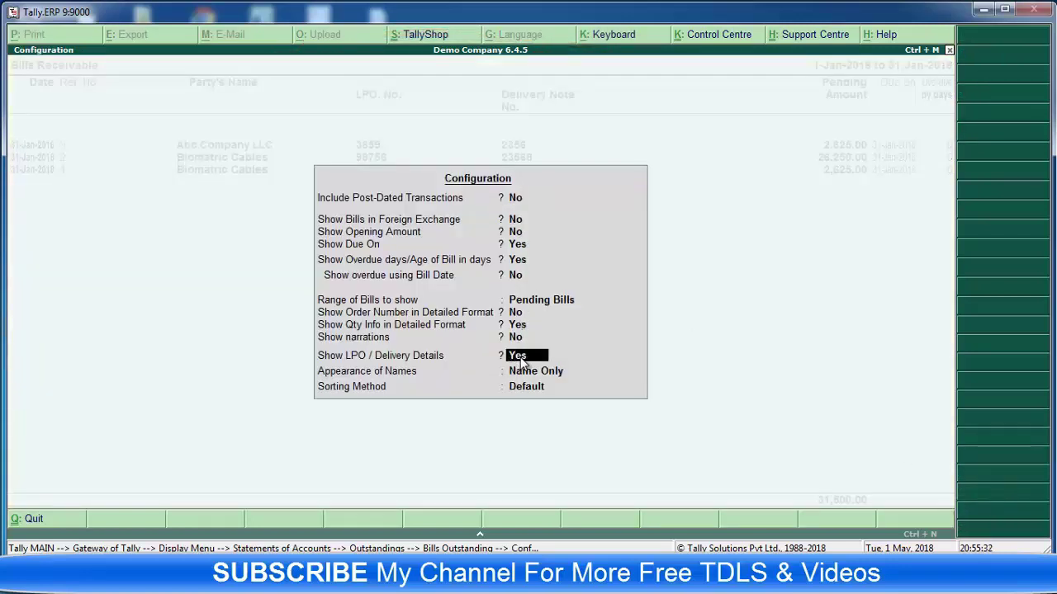
pyautogui.write('n')
pyautogui.press('Return')
pyautogui.press('Return')
pyautogui.press('Return')
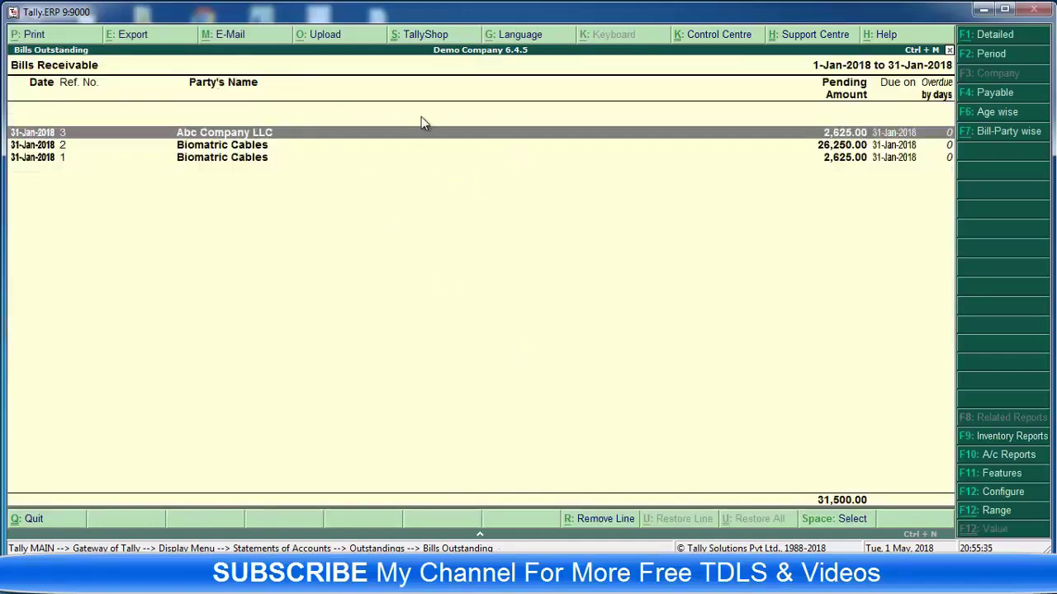
# - Set Show LPO / Delivery Details back to Yes in the Bills Receivable configuration and accept it
pyautogui.click(998, 497)
pyautogui.click(516, 356)
pyautogui.press('y')
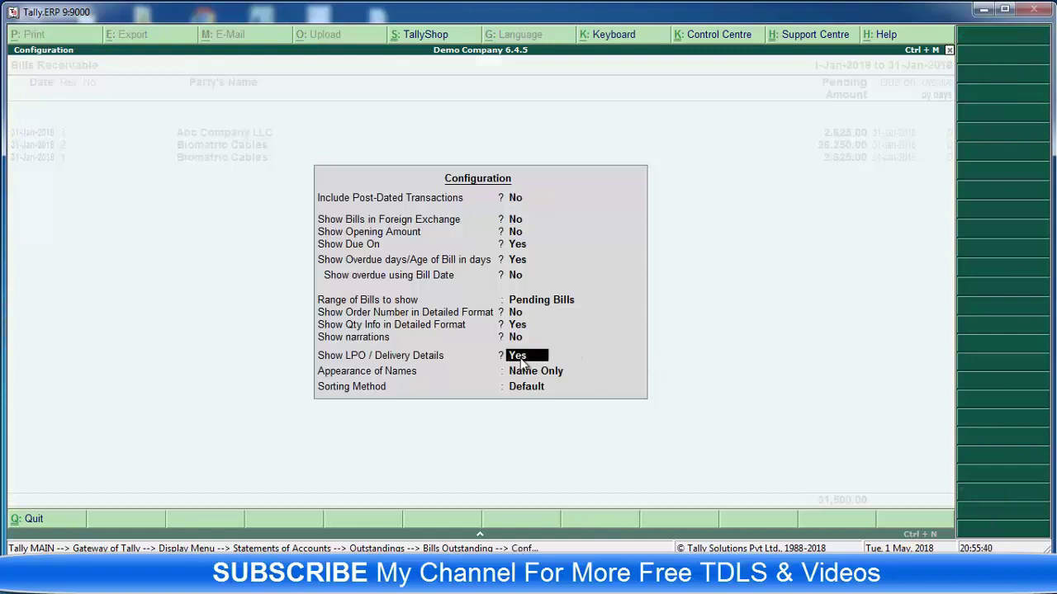
pyautogui.press('Return')
pyautogui.press('Return')
pyautogui.press('Return')
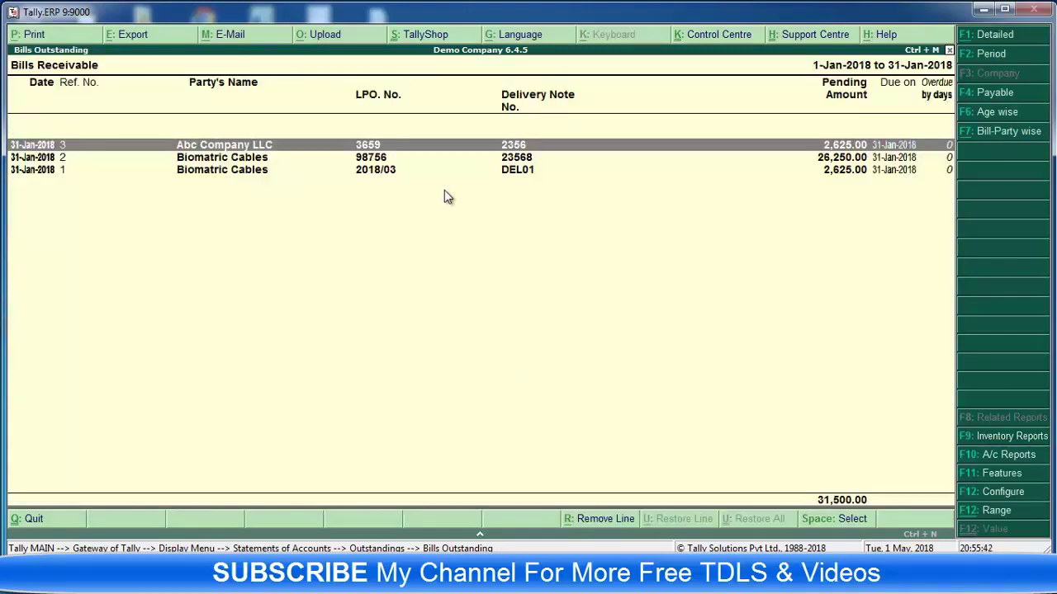
# - Close the Bills Receivable report and go back through the report menus to the Gateway of Tally
pyautogui.click(949, 51)
pyautogui.click(950, 51)
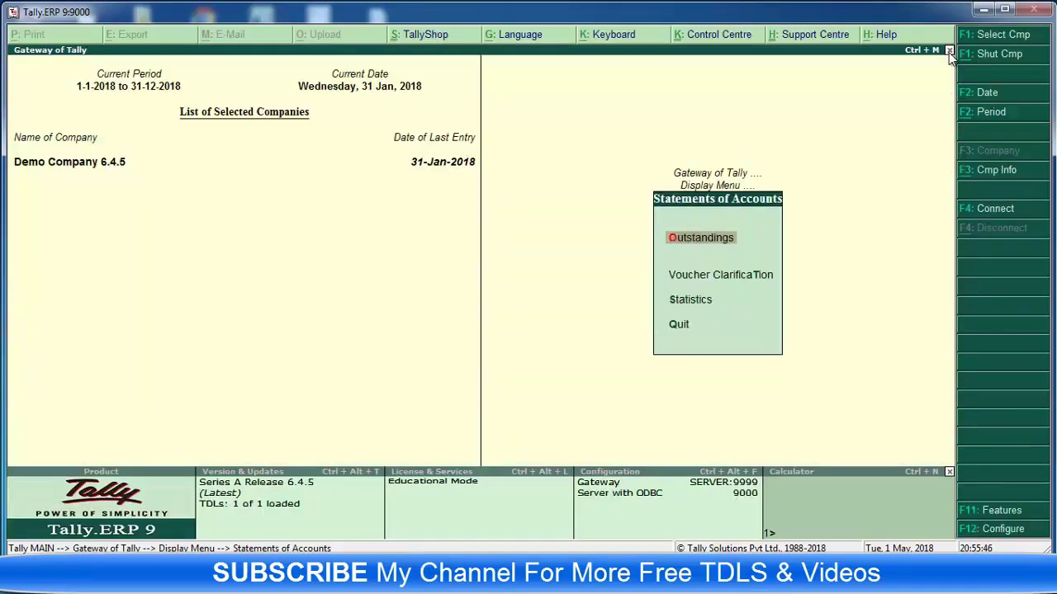
pyautogui.click(949, 51)
pyautogui.click(949, 51)
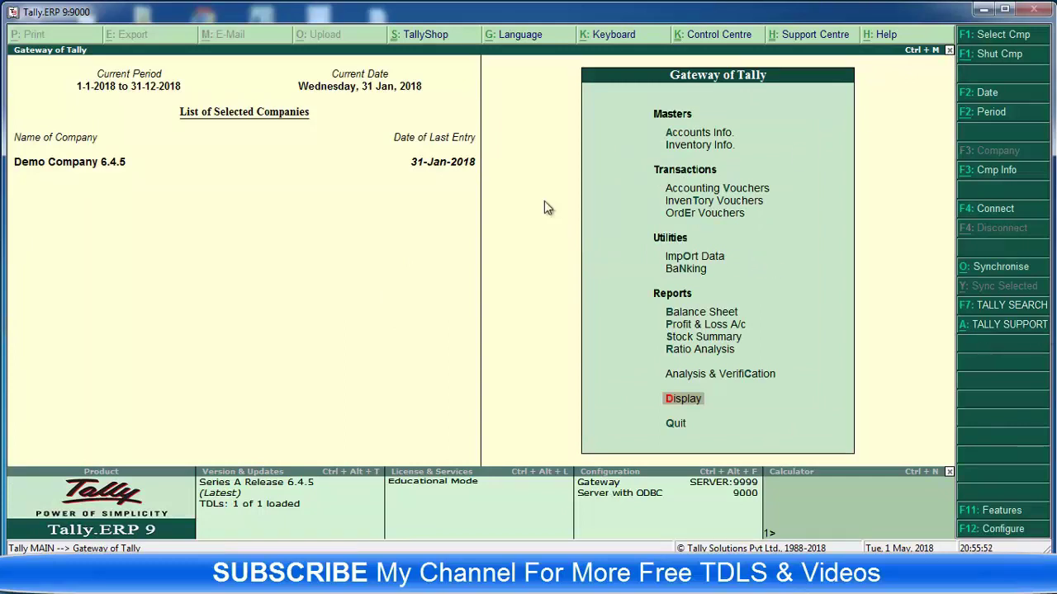
# - Look up voucher number 2 with Tally Search, view its sales voucher, and return to the Gateway of Tally
pyautogui.click(999, 306)
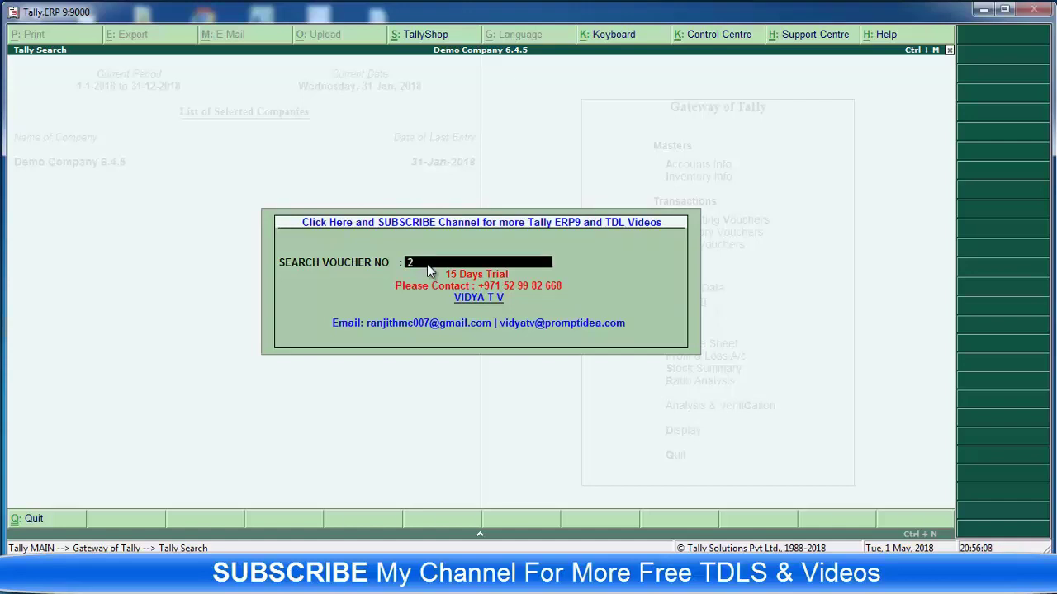
pyautogui.press('Return')
pyautogui.press('Return')
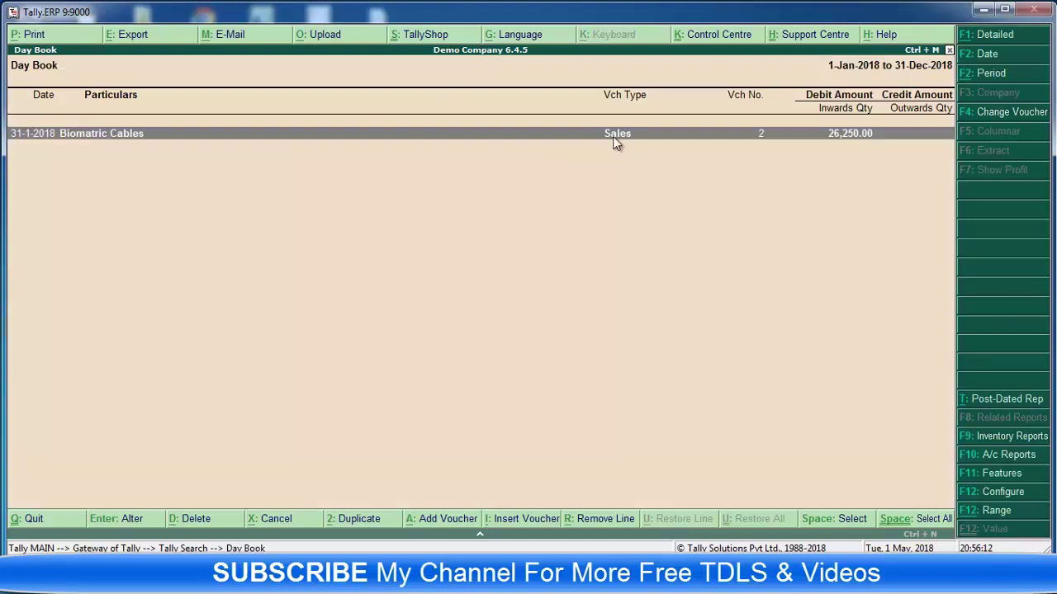
pyautogui.click(661, 138)
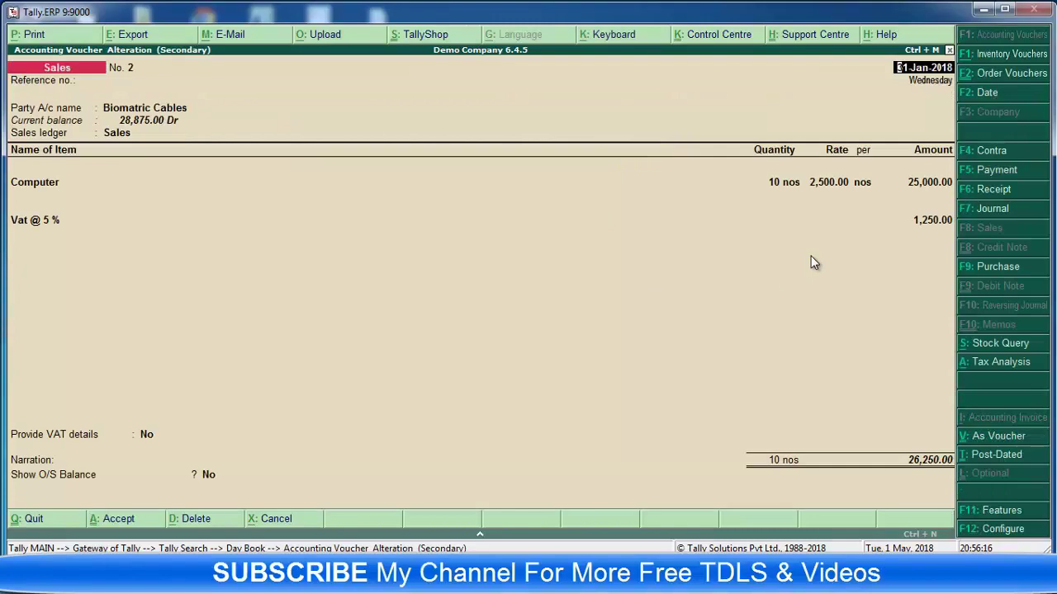
pyautogui.click(949, 51)
pyautogui.click(949, 52)
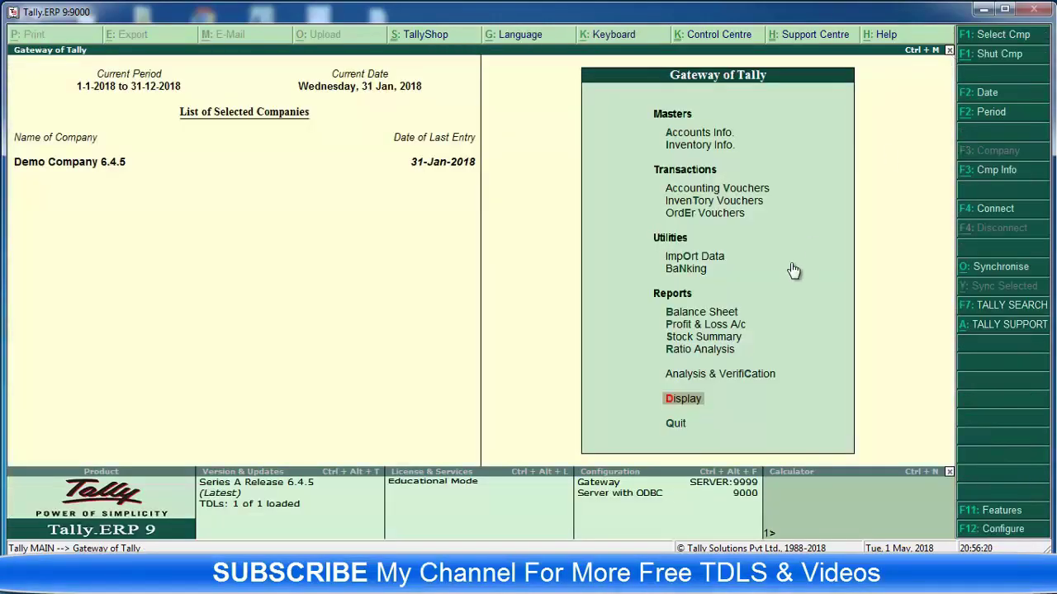